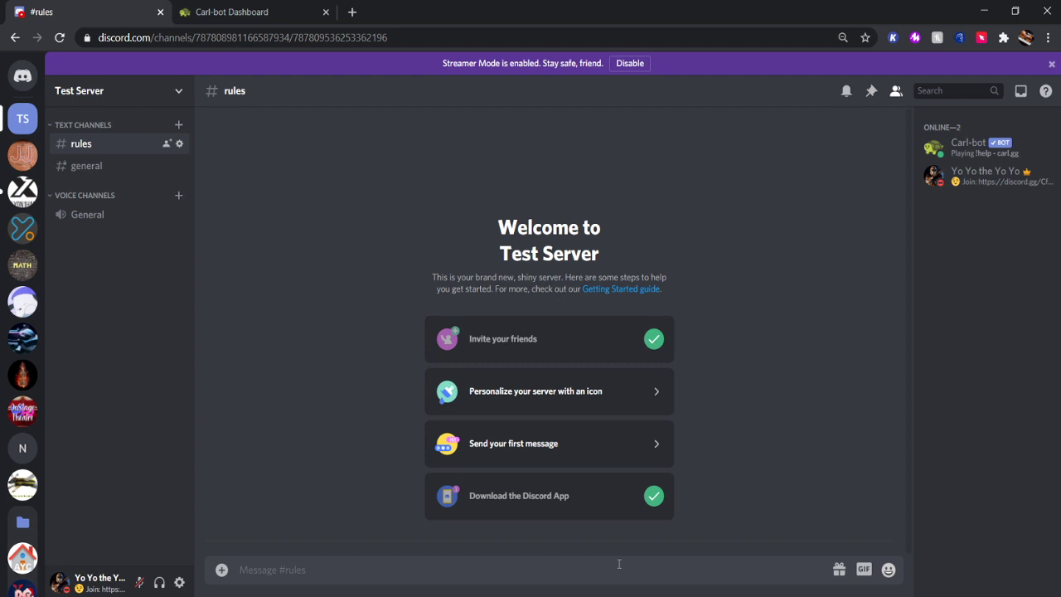
React with the checkmark on Joey's Joke server's verify message, then return to Test Server.
left_click(31, 165)
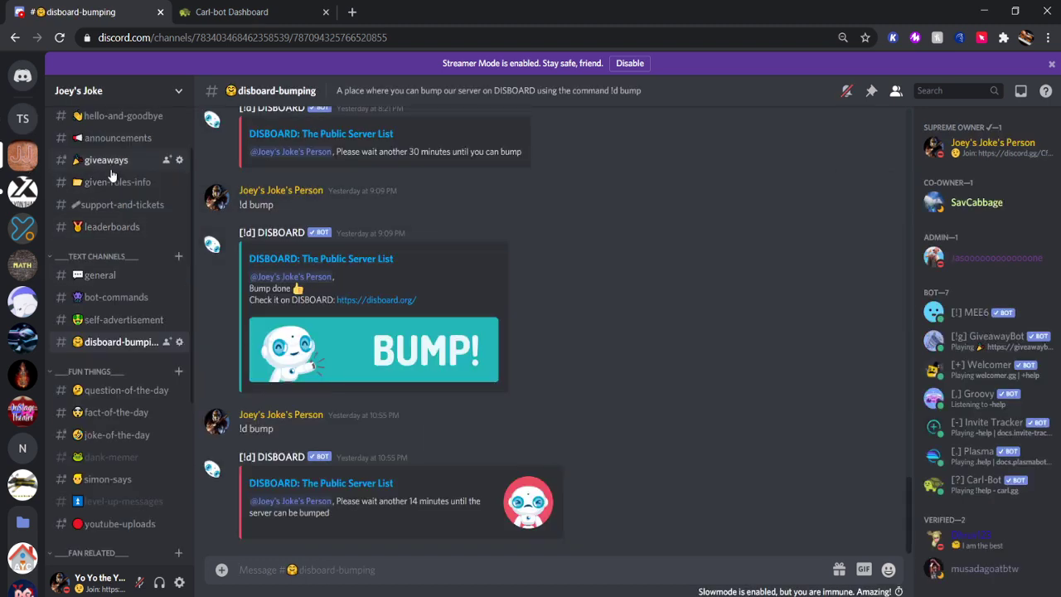
scroll(112, 175, "up", 2)
left_click(106, 148)
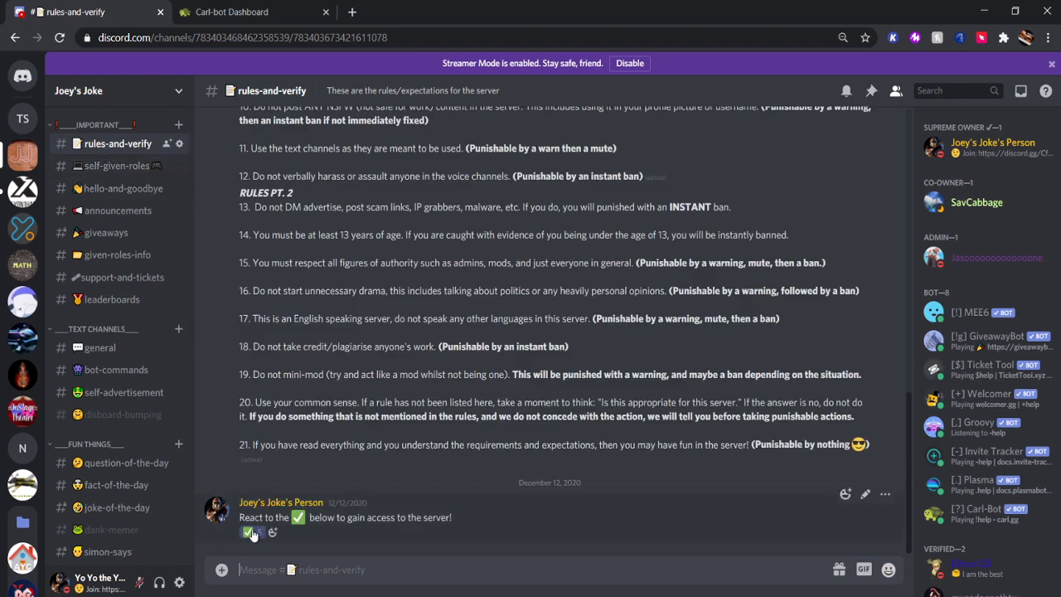
left_click(252, 533)
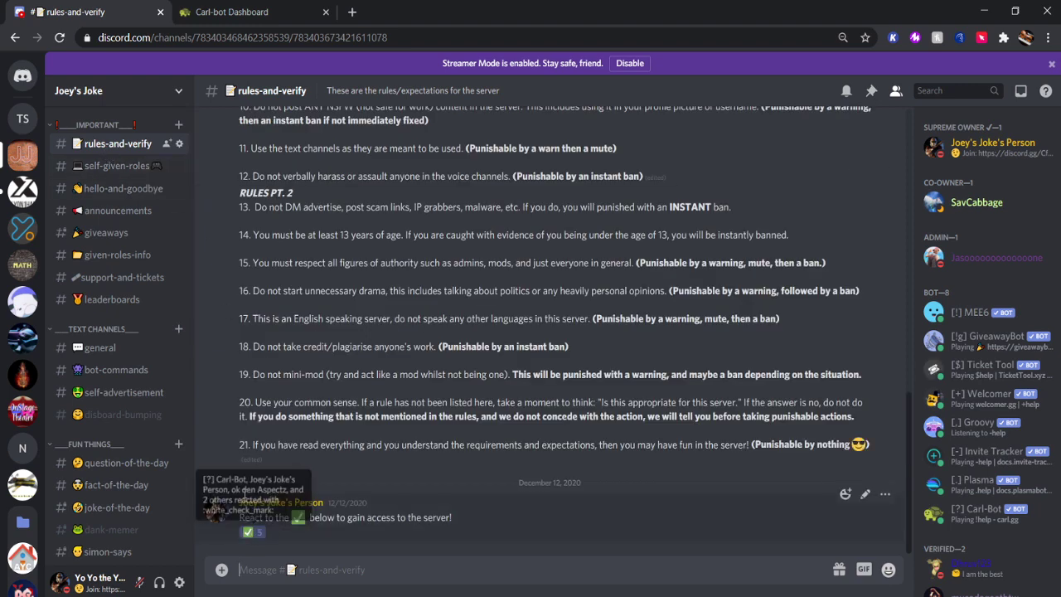
left_click(25, 122)
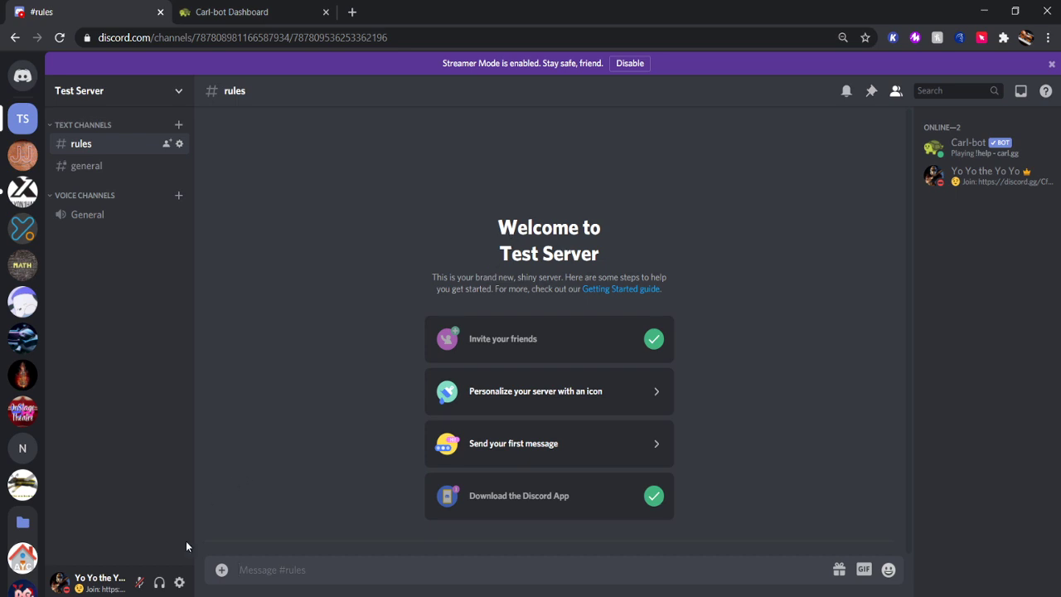
Turn on Developer Mode under Appearance > Advanced in User Settings.
left_click(179, 583)
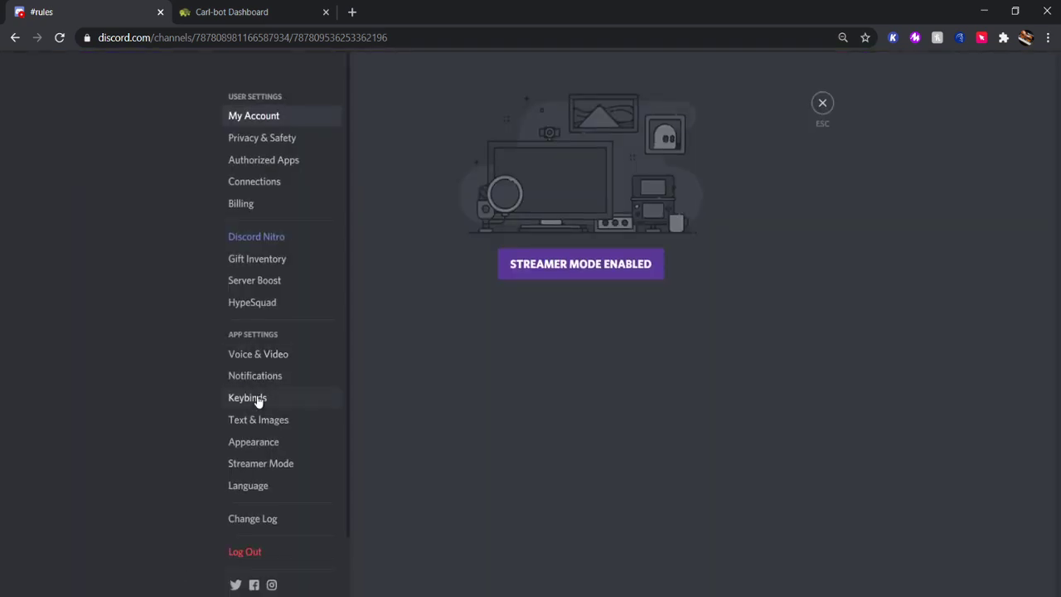
left_click(257, 442)
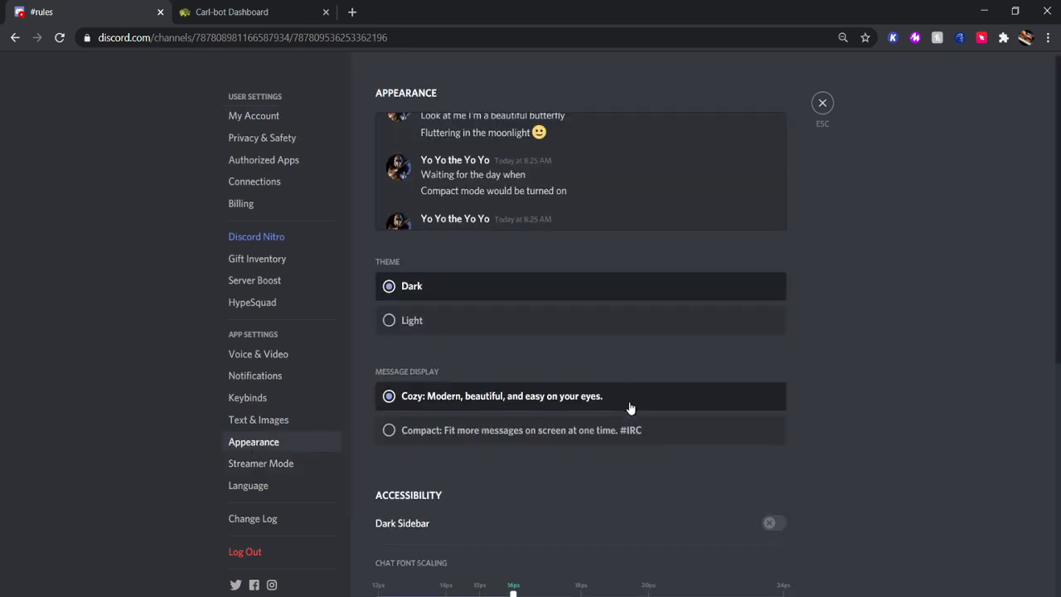
scroll(634, 415, "down", 5)
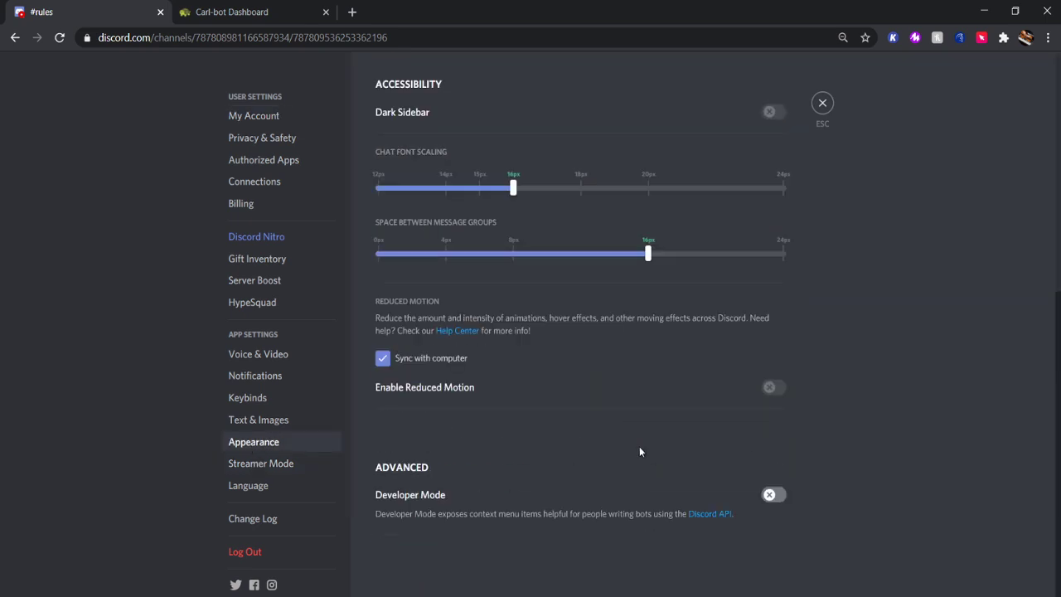
left_click(772, 497)
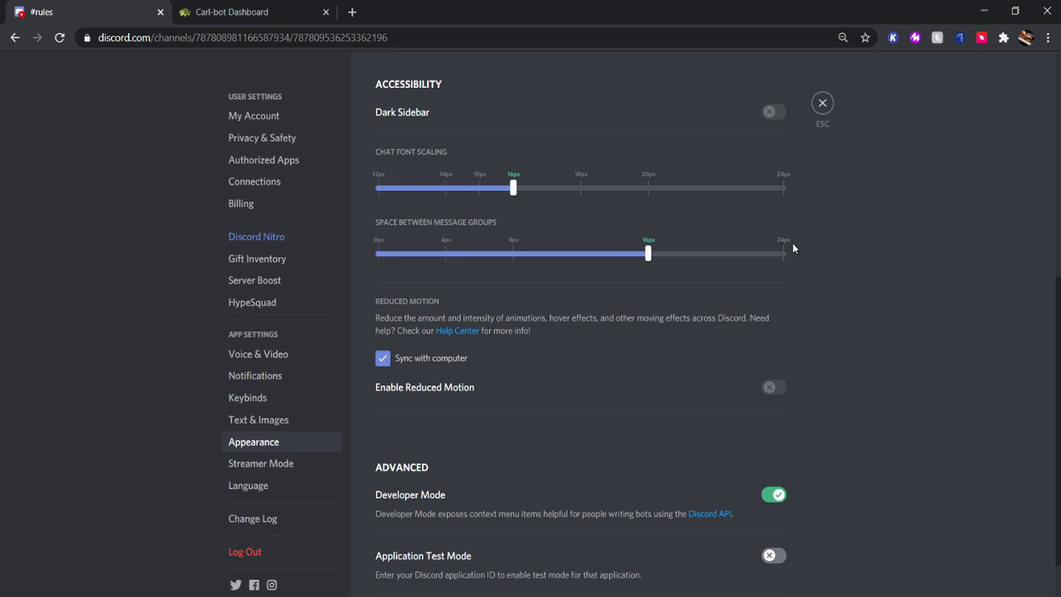
Close User Settings, look over the carl.gg Carl-bot Dashboard, then return to Discord's #rules.
left_click(822, 103)
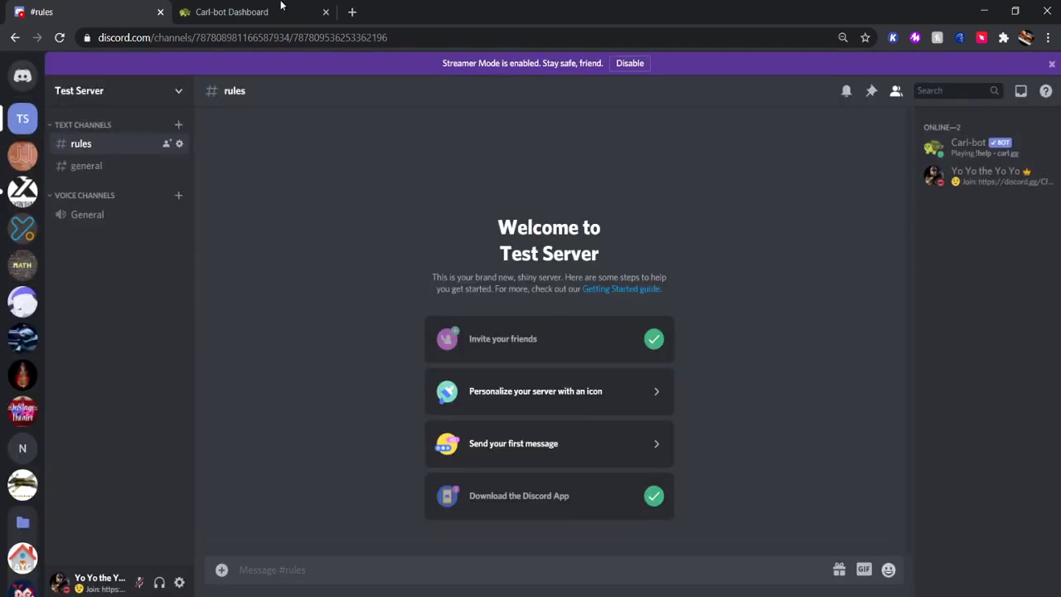
left_click(257, 12)
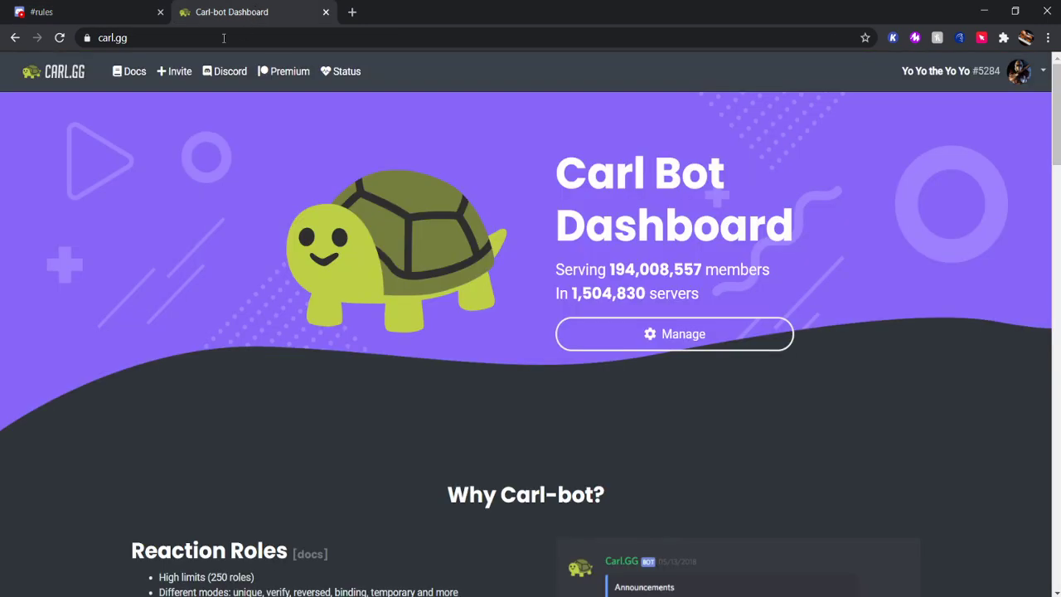
left_click(80, 38)
left_click(133, 33)
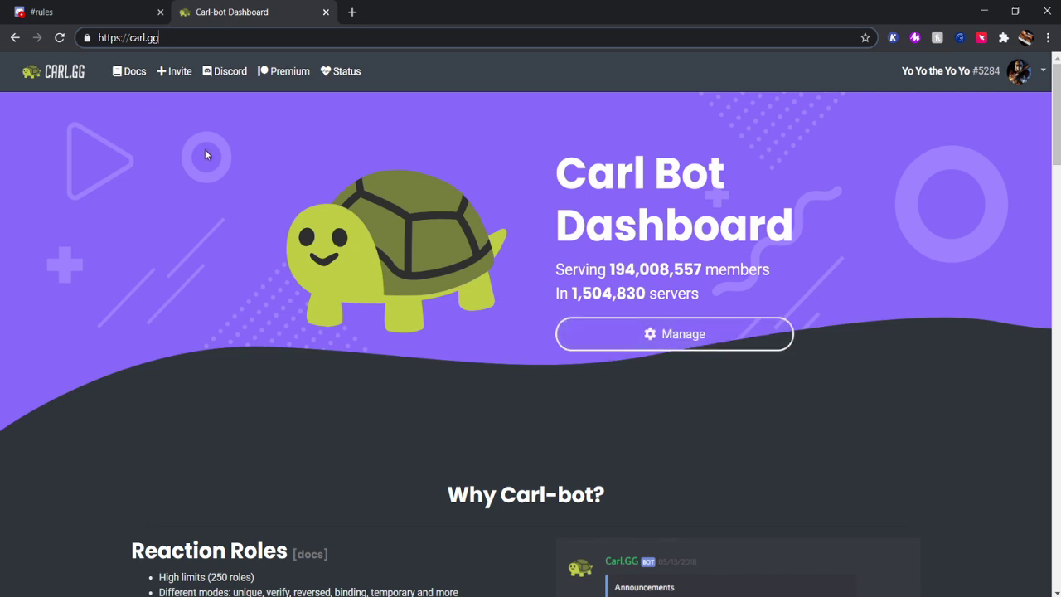
left_click(150, 13)
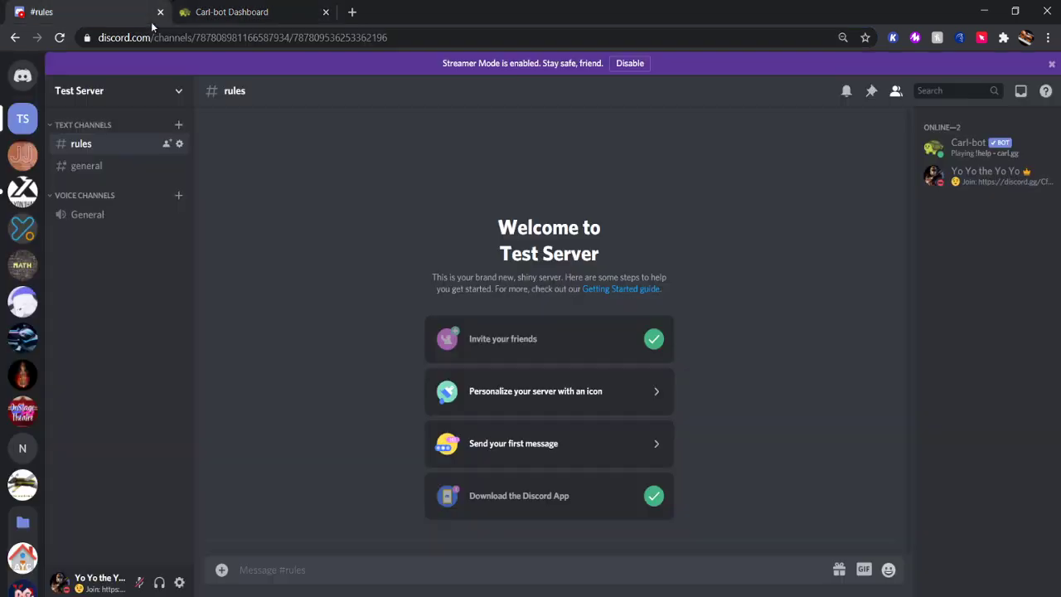
Close the Carl-bot tab and open Test Server's Roles settings.
left_click(324, 12)
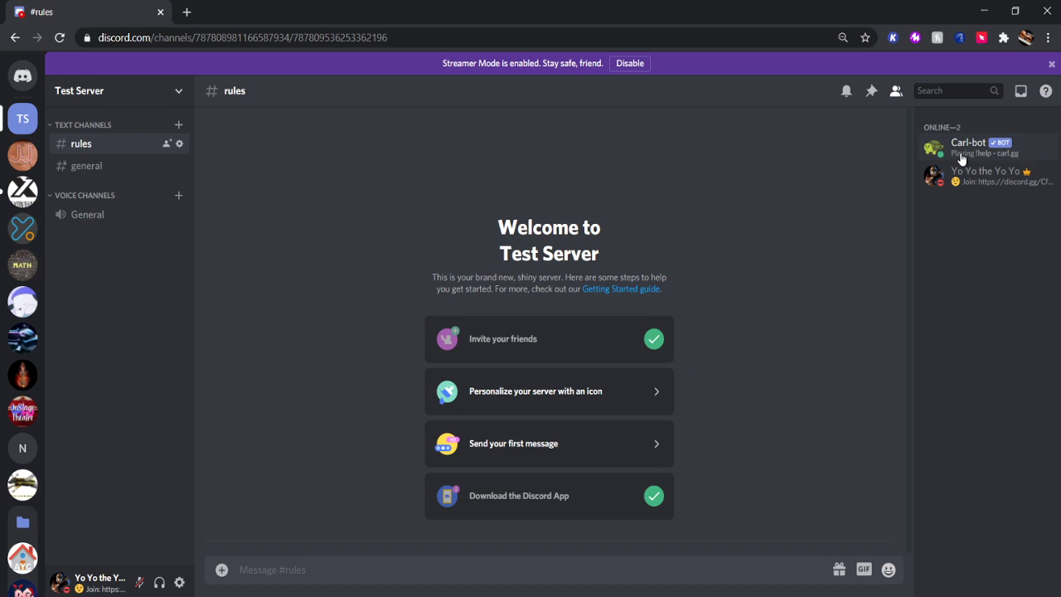
left_click(165, 92)
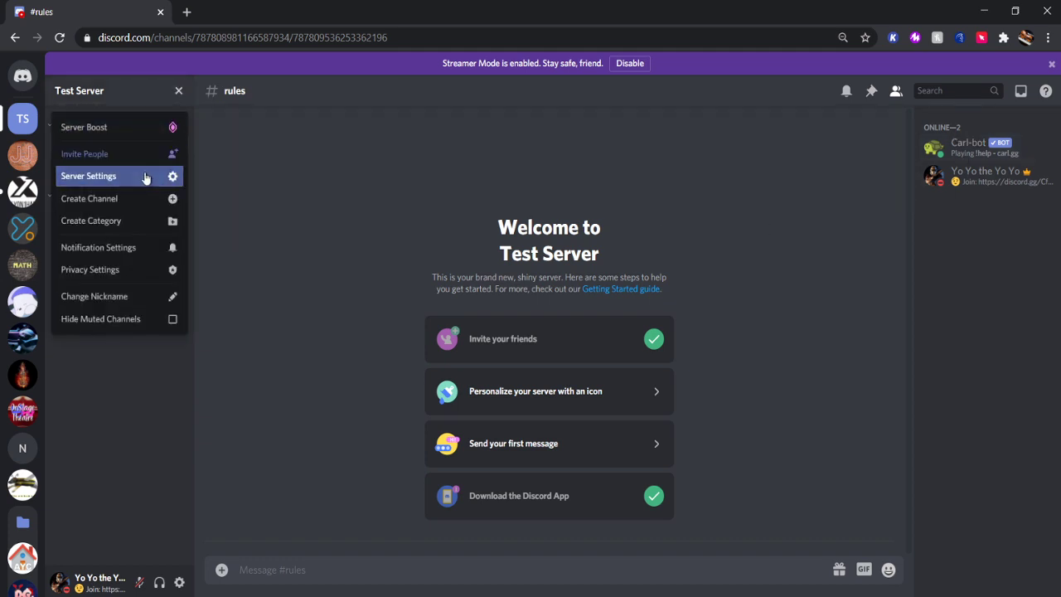
left_click(146, 175)
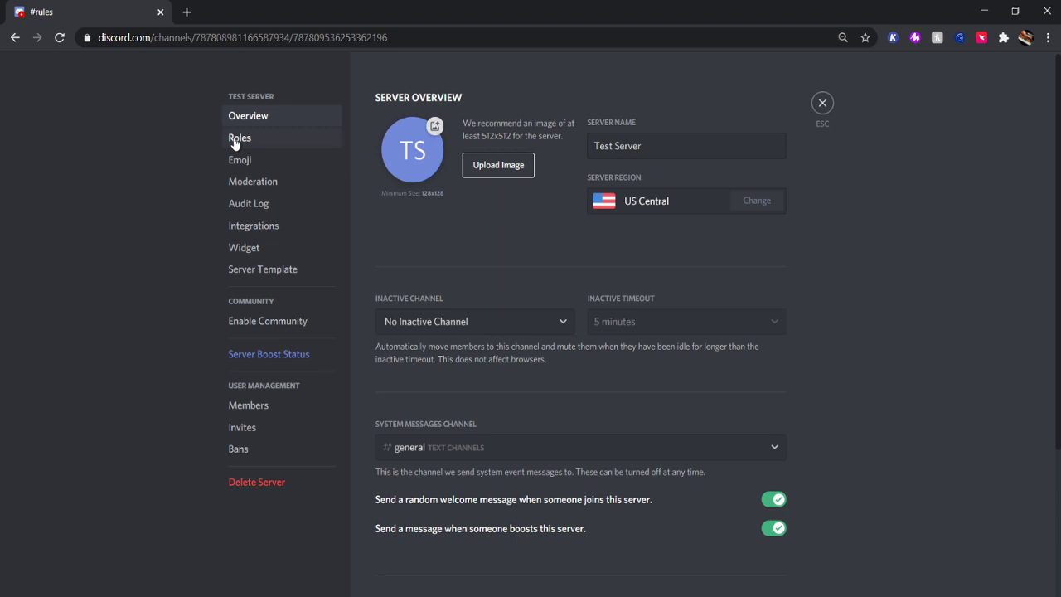
left_click(239, 139)
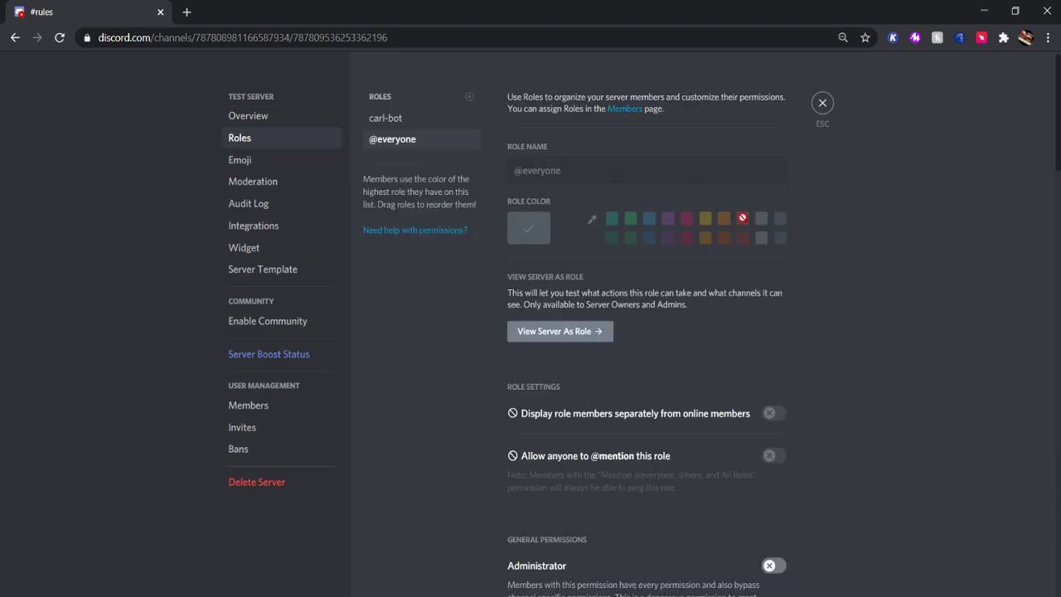
scroll(452, 166, "down", 5)
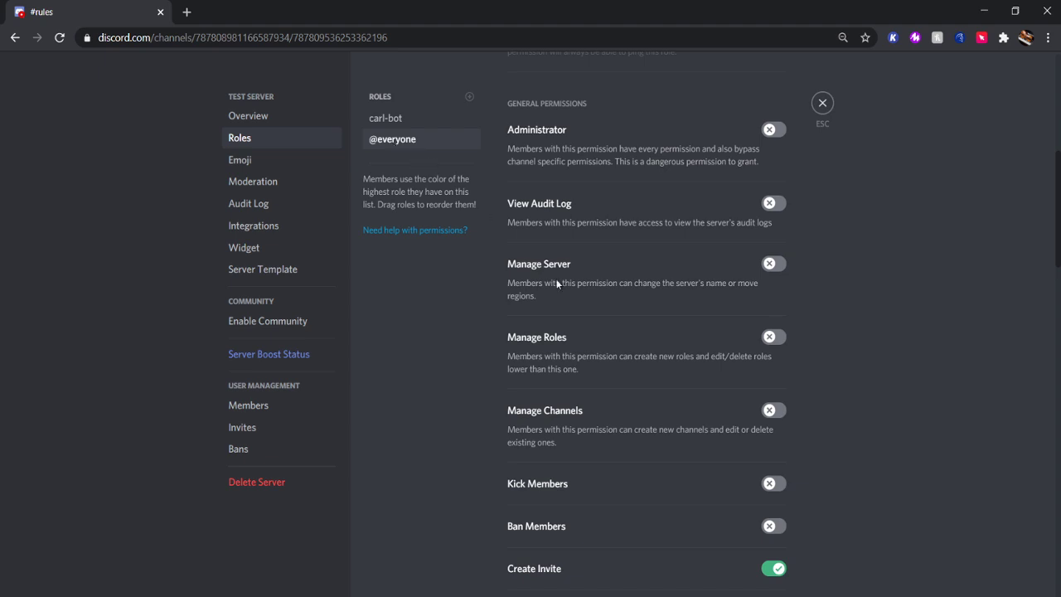
scroll(705, 292, "down", 5)
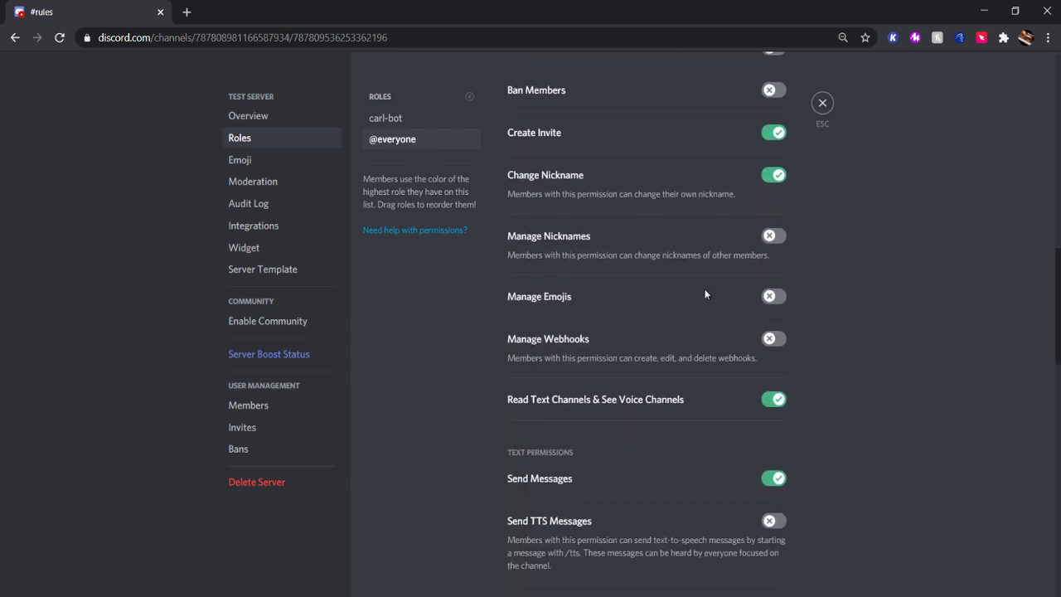
scroll(729, 448, "down", 1)
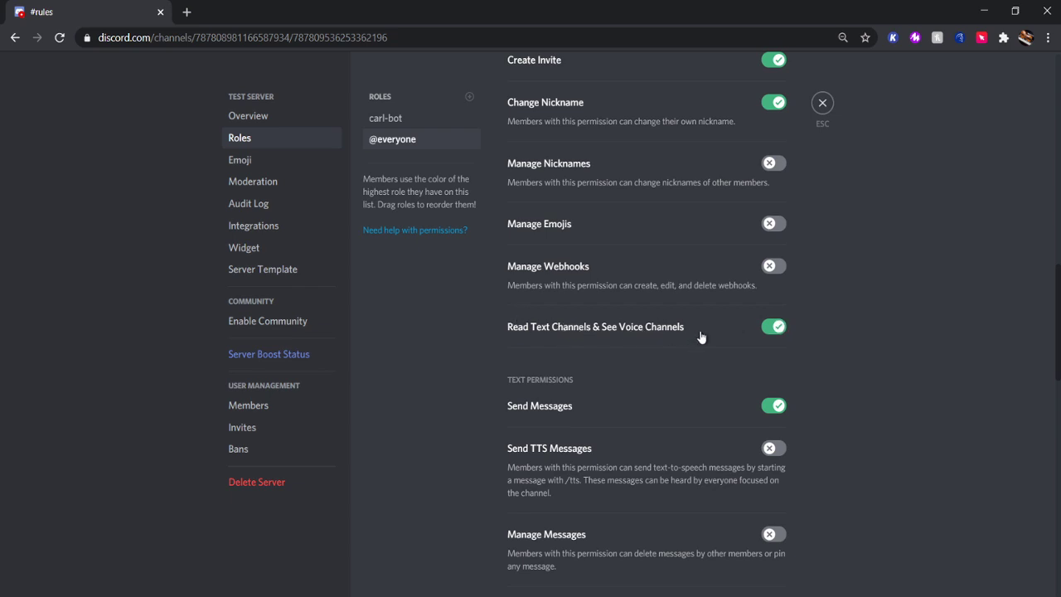
left_click(775, 330)
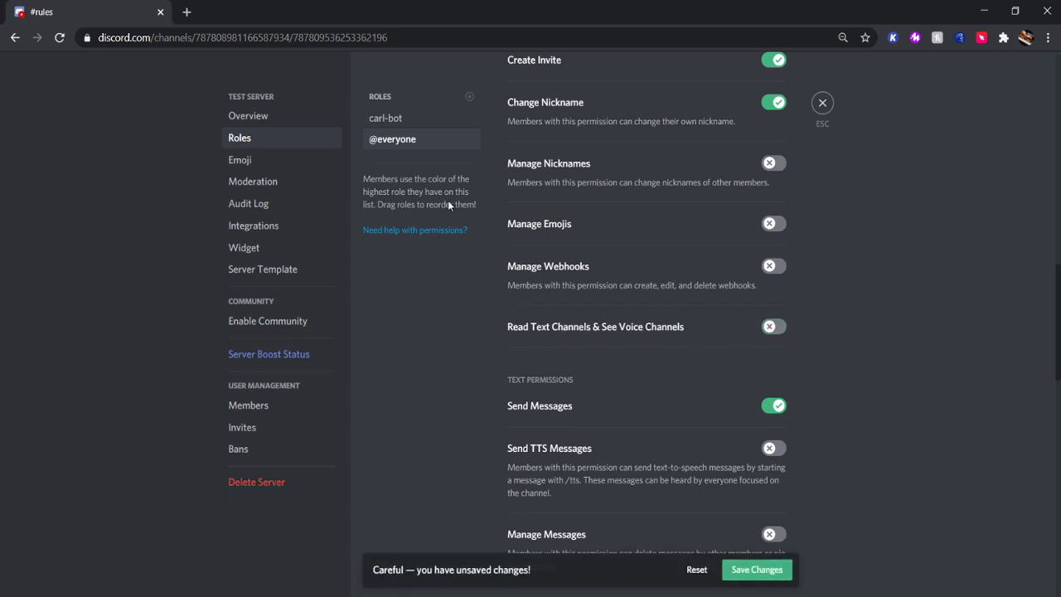
Create a new blue role named 'Verified'.
left_click(469, 97)
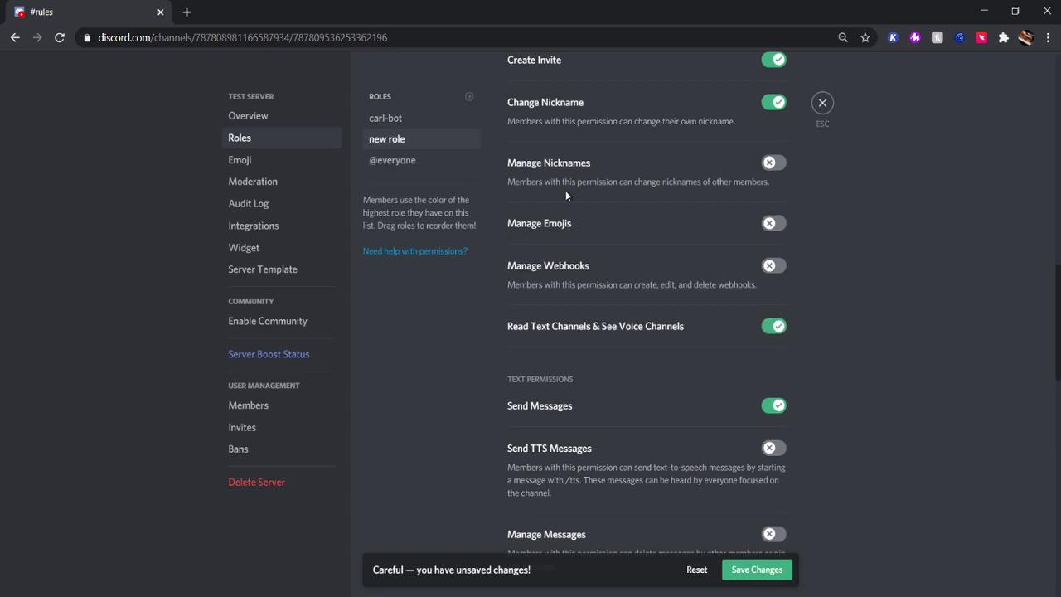
scroll(600, 241, "up", 3)
triple_click(523, 170)
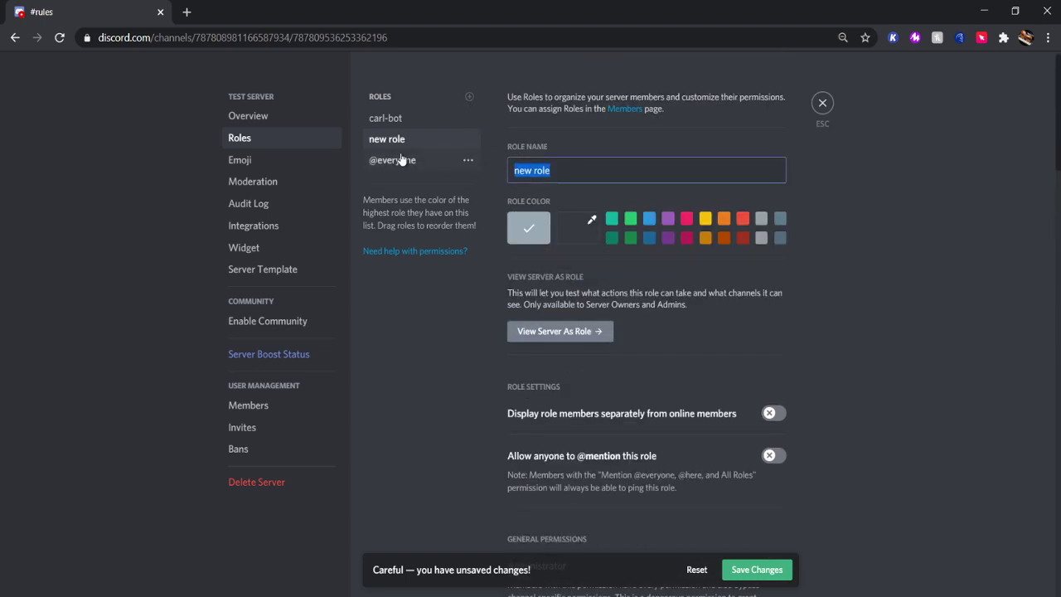
key("BackSpace")
type("Verified")
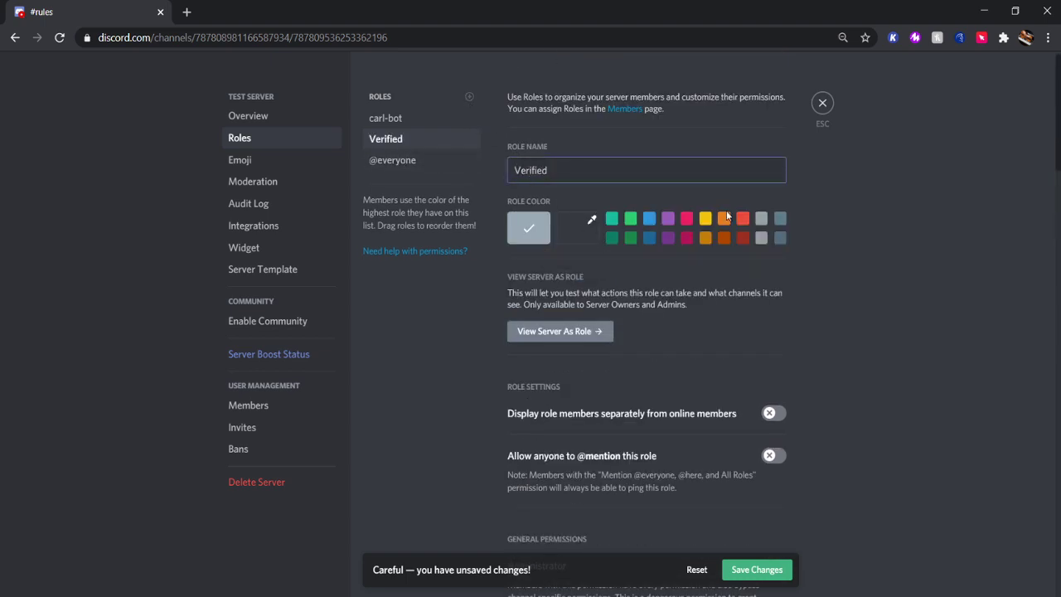
left_click(649, 218)
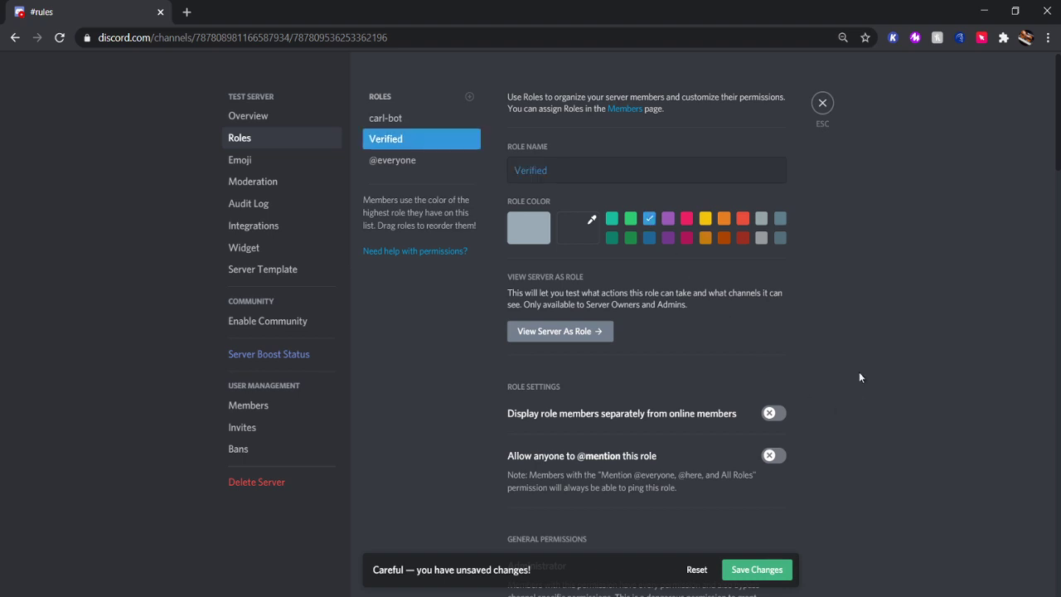
Save the Verified role's permissions and close Server Settings back to #rules.
scroll(859, 372, "down", 2)
scroll(851, 359, "down", 9)
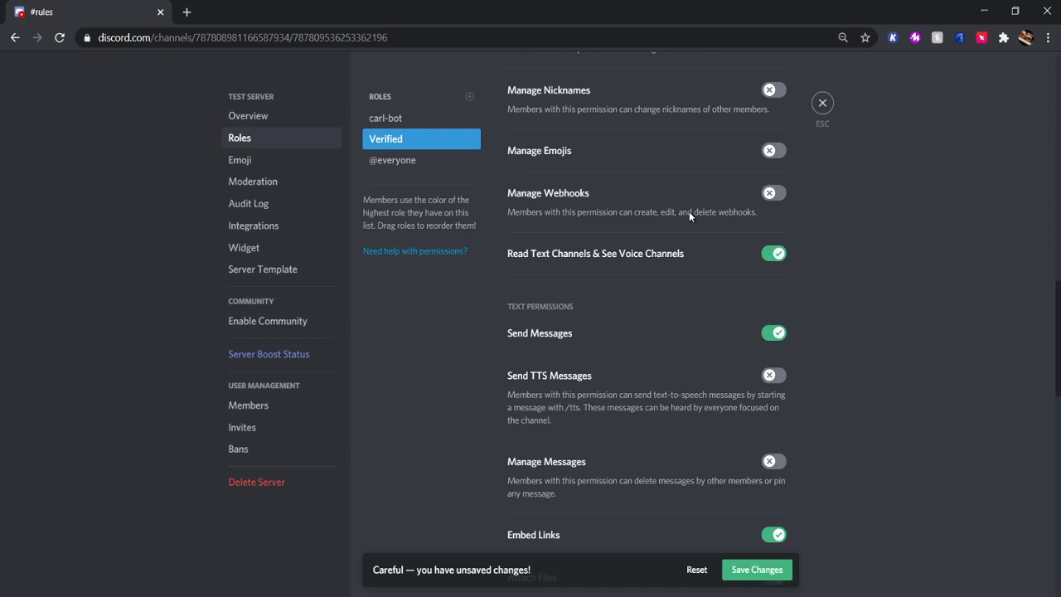
scroll(796, 419, "up", 1)
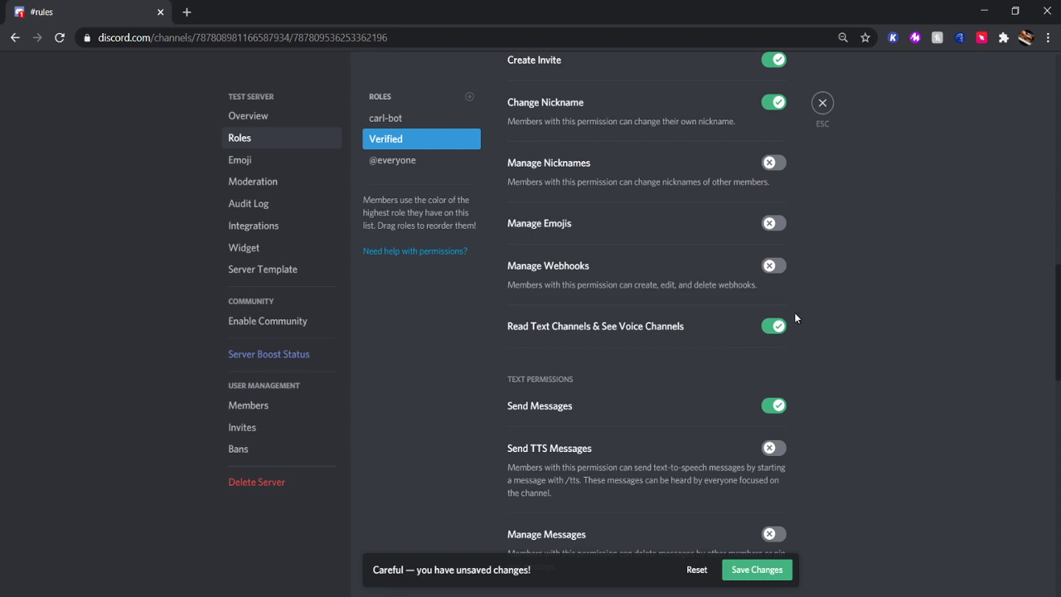
left_click(768, 572)
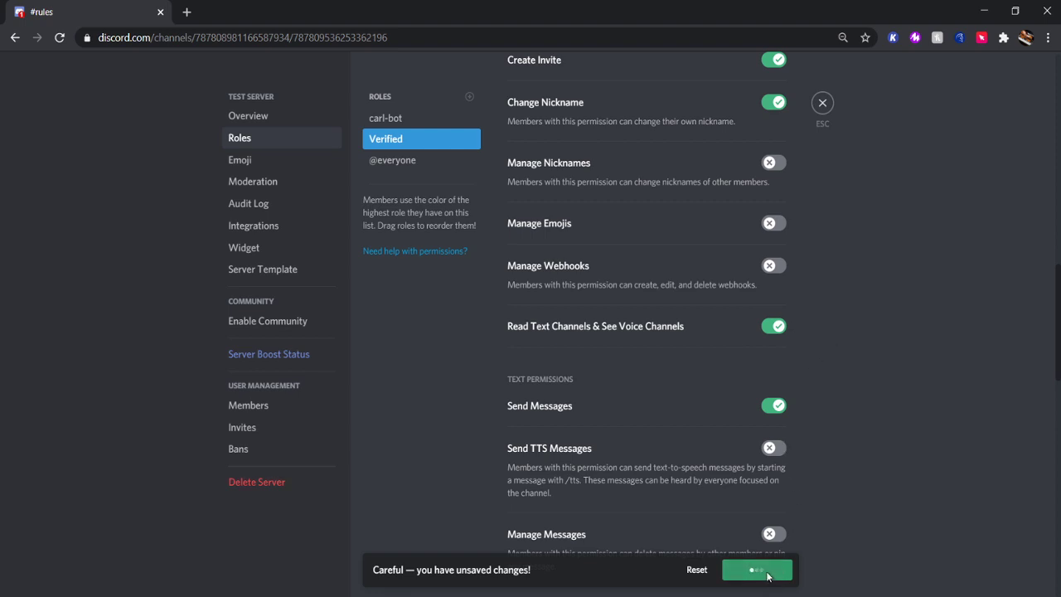
left_click(821, 104)
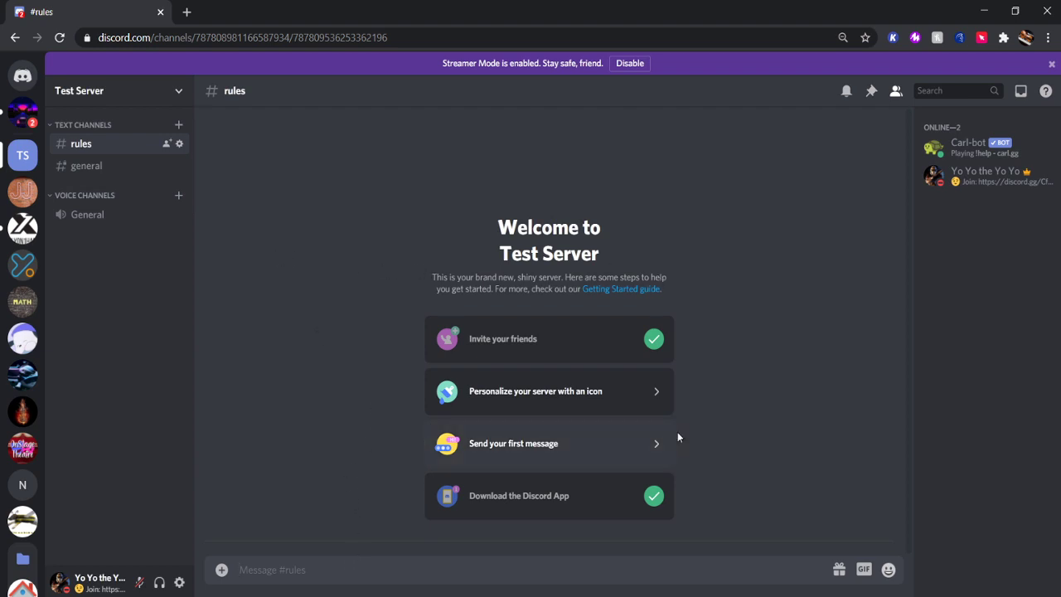
Glance at Carl-bot's profile, then send !rr in #rules for the reaction-role help.
left_click(956, 158)
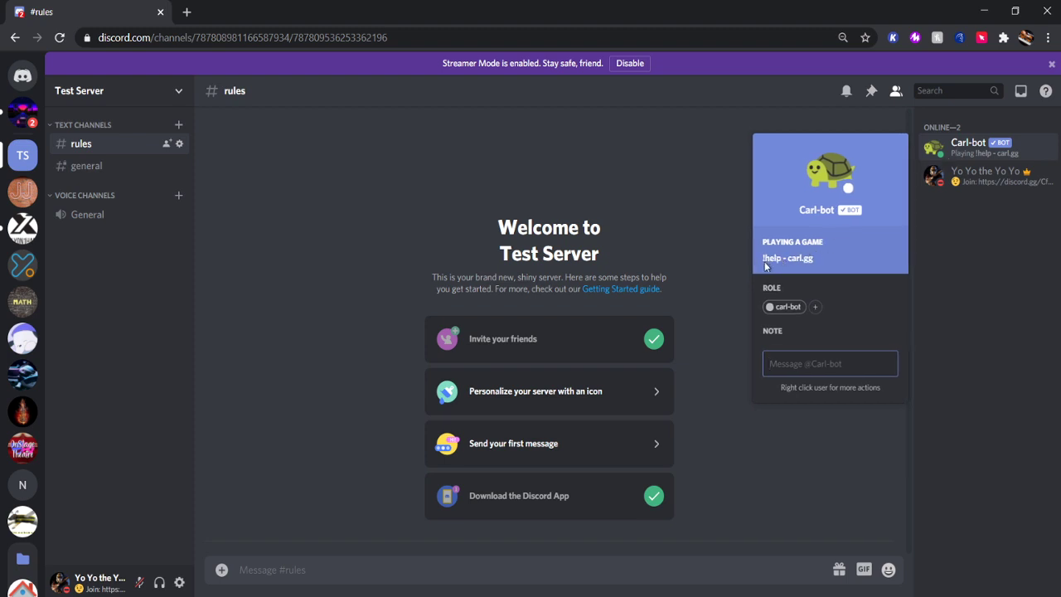
left_click(656, 443)
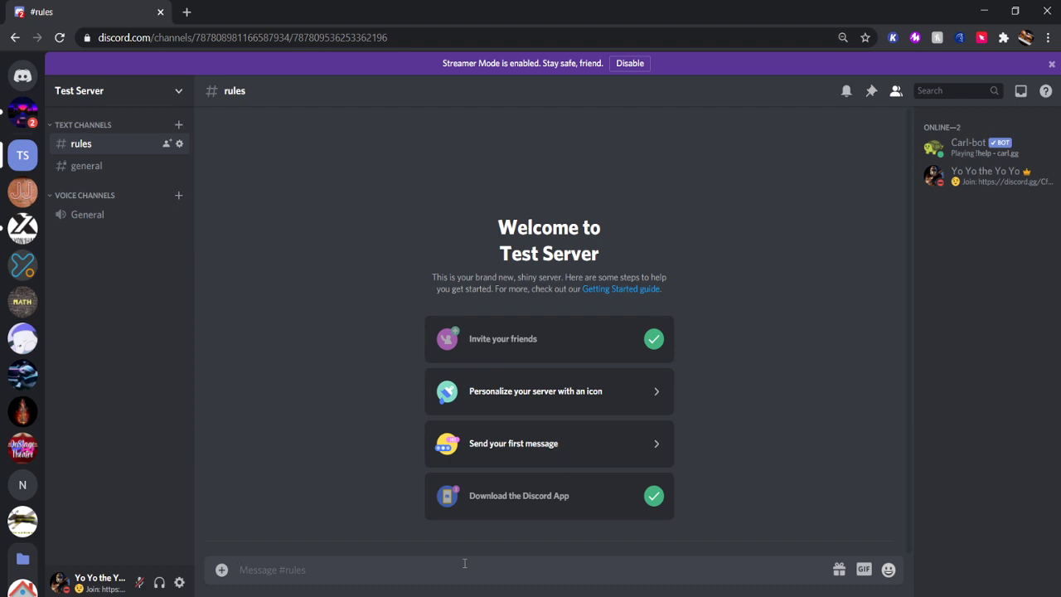
type("!rr")
key("Return")
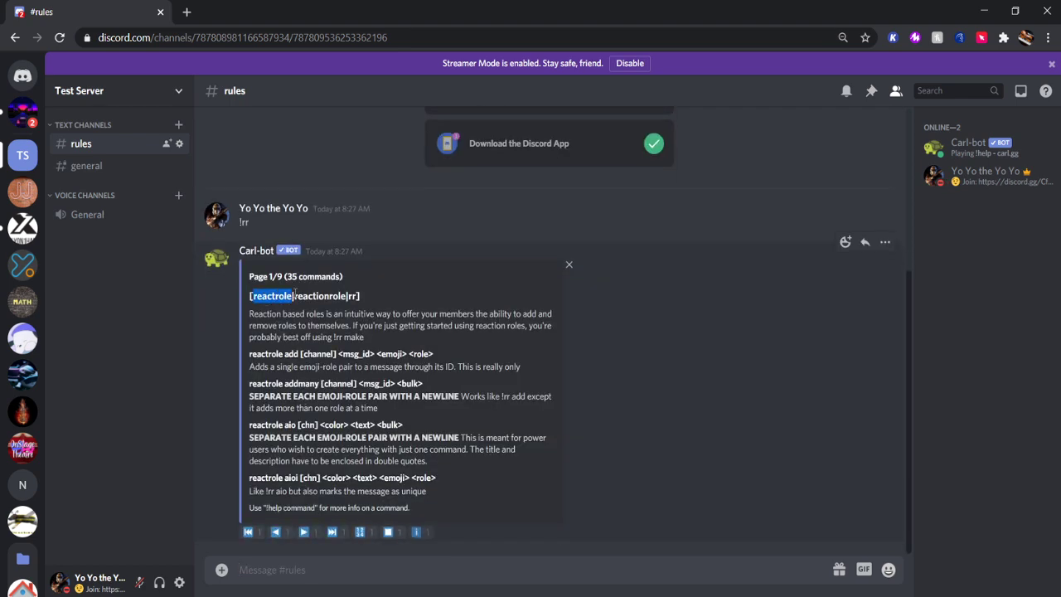
Highlight the reactrole add syntax in Carl-bot's help reply.
left_click_drag(265, 354, 340, 355)
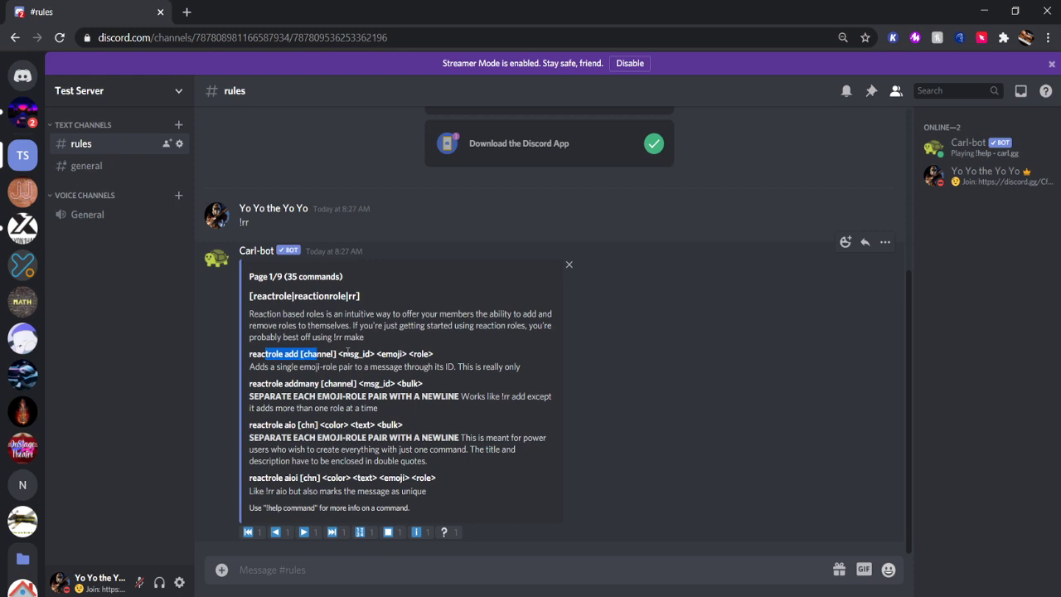
left_click(366, 366)
double_click(290, 354)
left_click(337, 367)
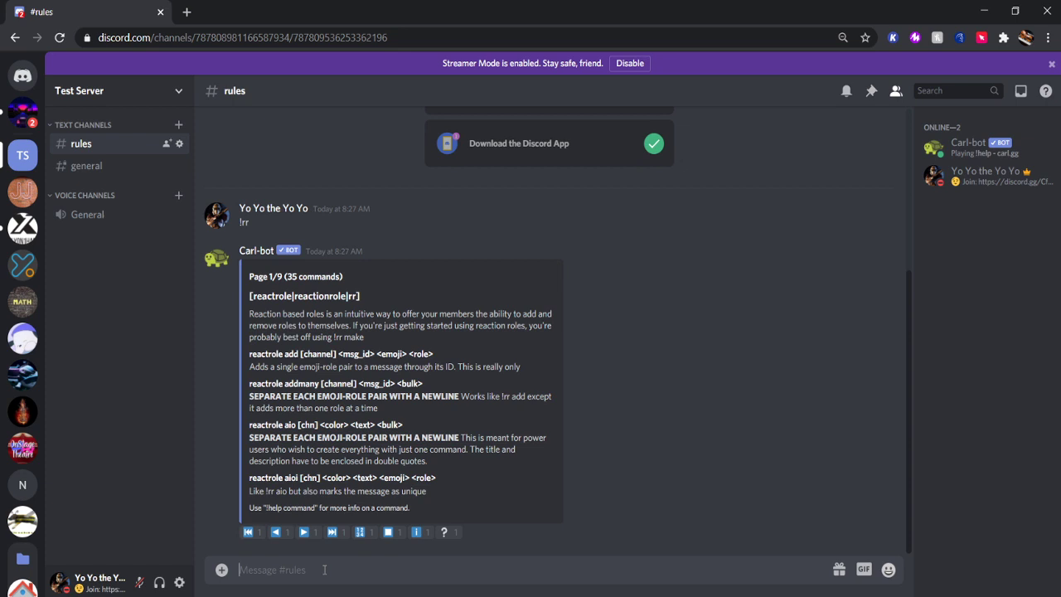
Post 'To gain access to this server check the ✅ to get the Verified role' in #rules.
type("To gain access to this se")
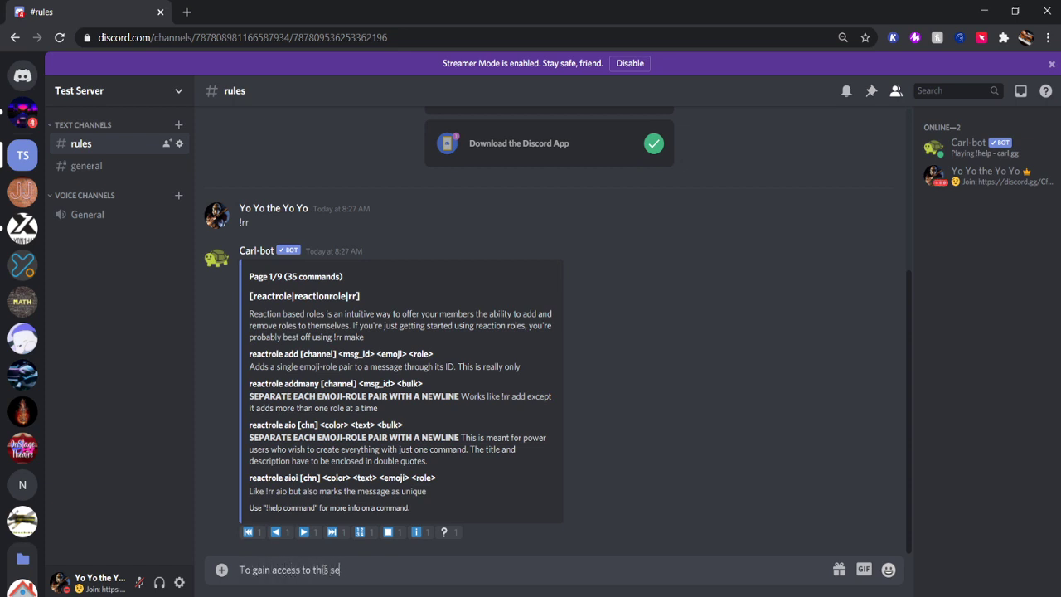
type("rver check the")
key("ctrl+e")
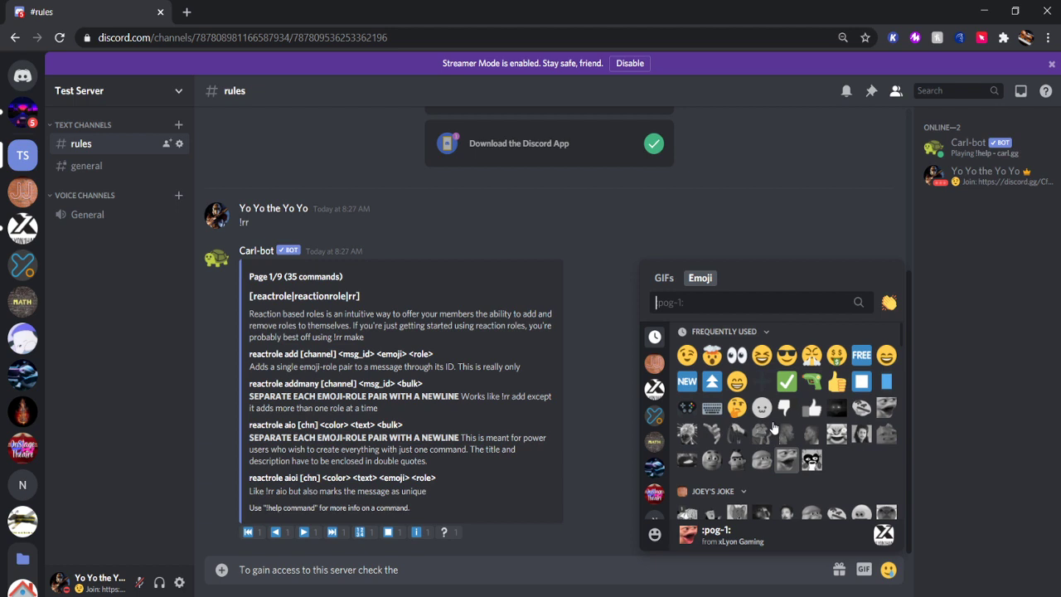
left_click(786, 383)
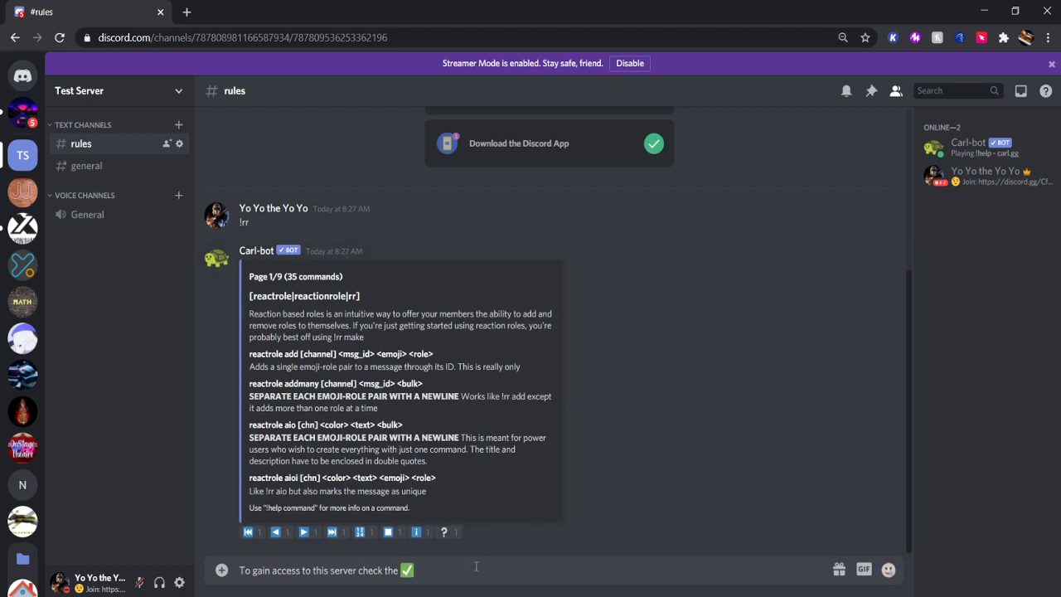
type("to gain acces")
key("BackSpace")
key("BackSpace")
key("BackSpace")
key("BackSpace")
key("BackSpace")
key("BackSpace")
key("BackSpace")
key("BackSpace")
type("get the Verified Rol")
key("BackSpace")
key("BackSpace")
key("BackSpace")
type("ro")
key("Return")
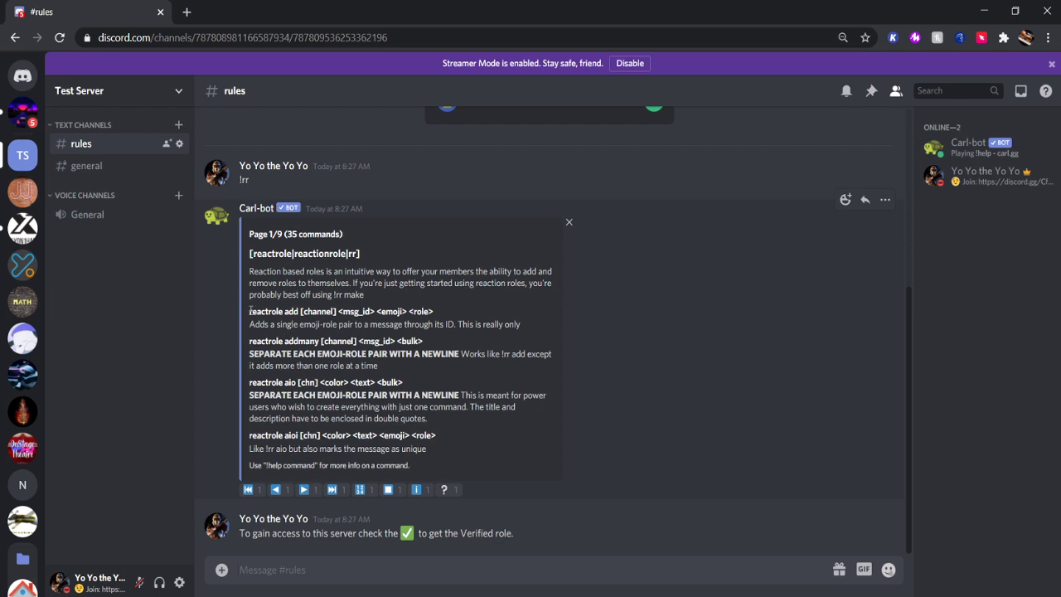
Highlight the reactrole add syntax in Carl-bot's help again.
left_click_drag(251, 311, 367, 312)
left_click(290, 310)
left_click(411, 311)
Start a !reactrole add #rules command with the instructions message's copied ID.
type("!")
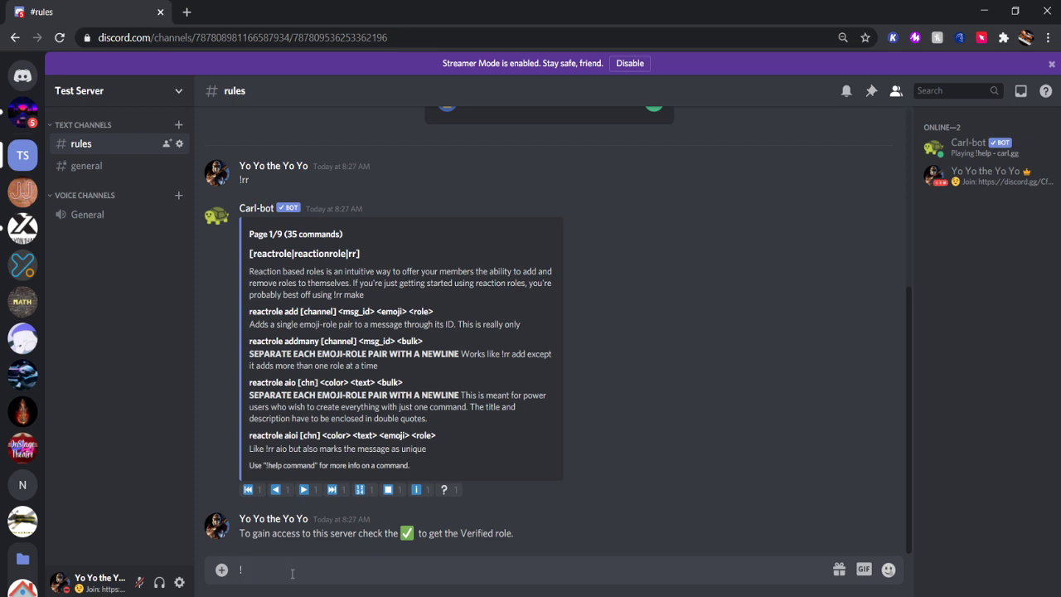
type("reactrole add #rule")
key("Tab")
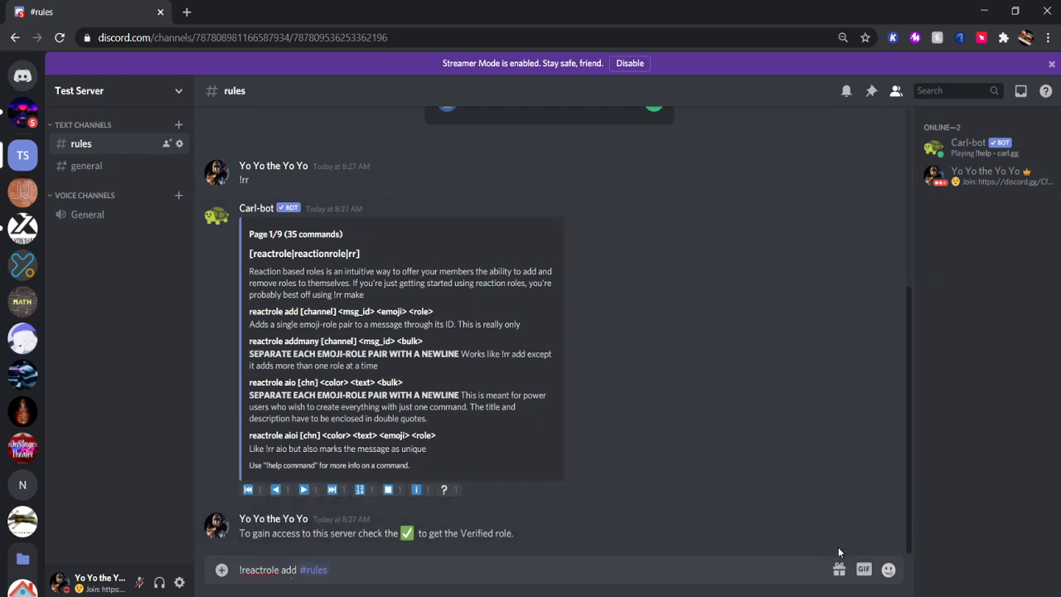
mouse_move(864, 529)
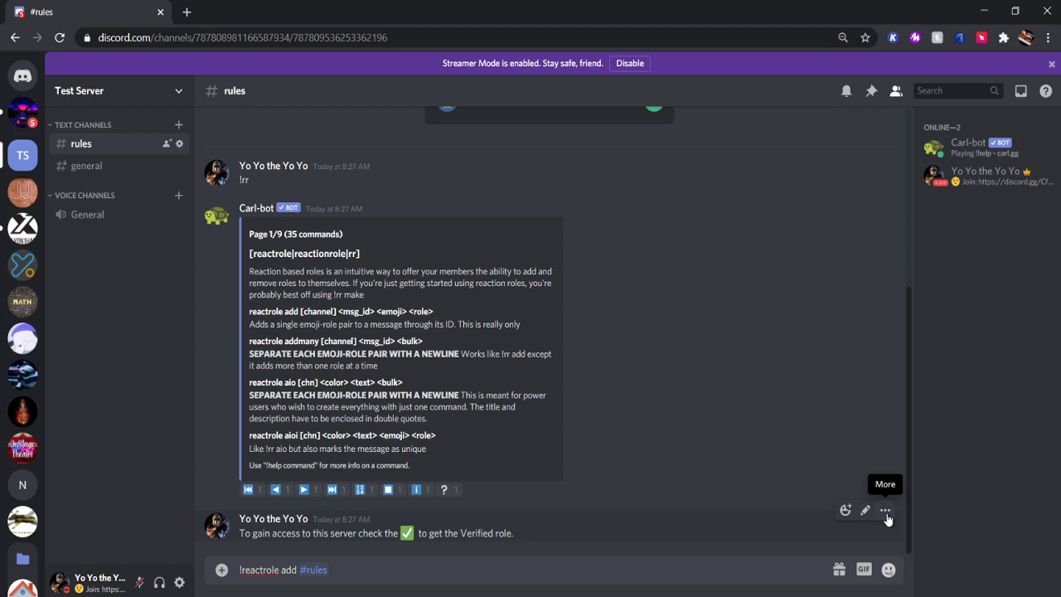
left_click(885, 512)
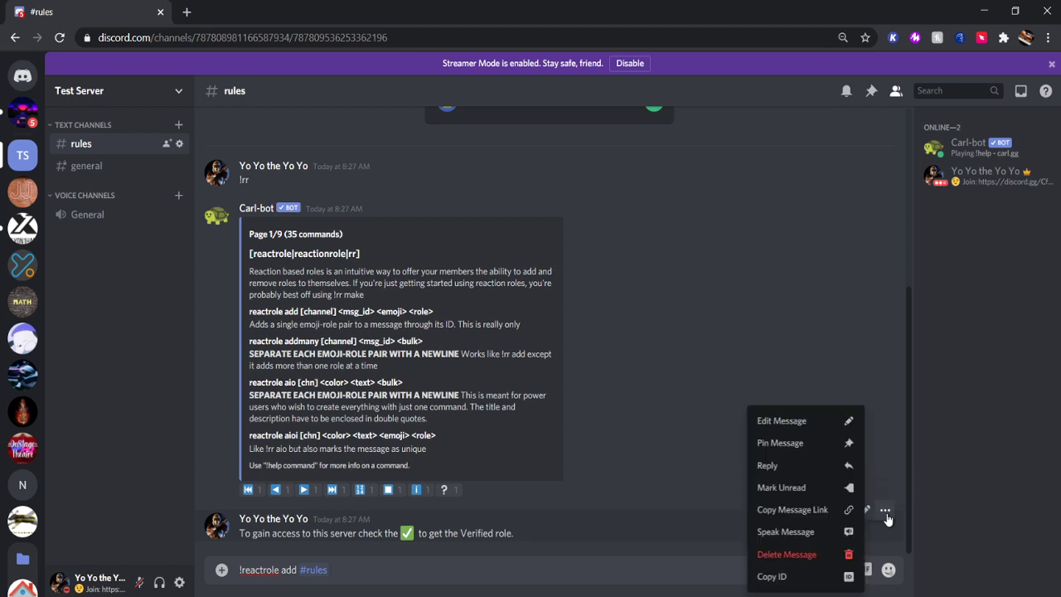
left_click(833, 578)
key("ctrl+v")
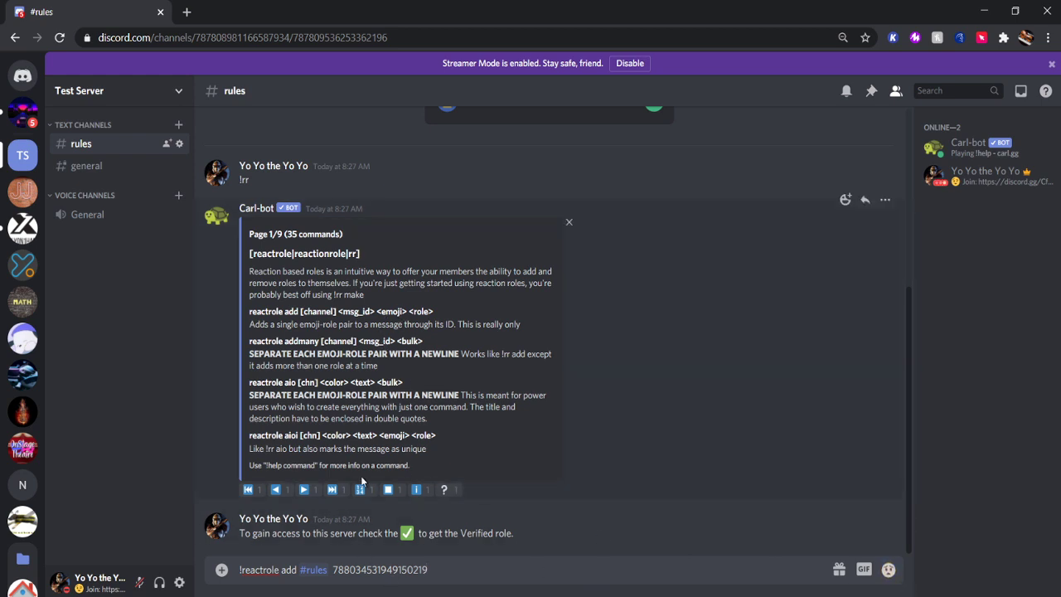
left_click(892, 573)
left_click(788, 384)
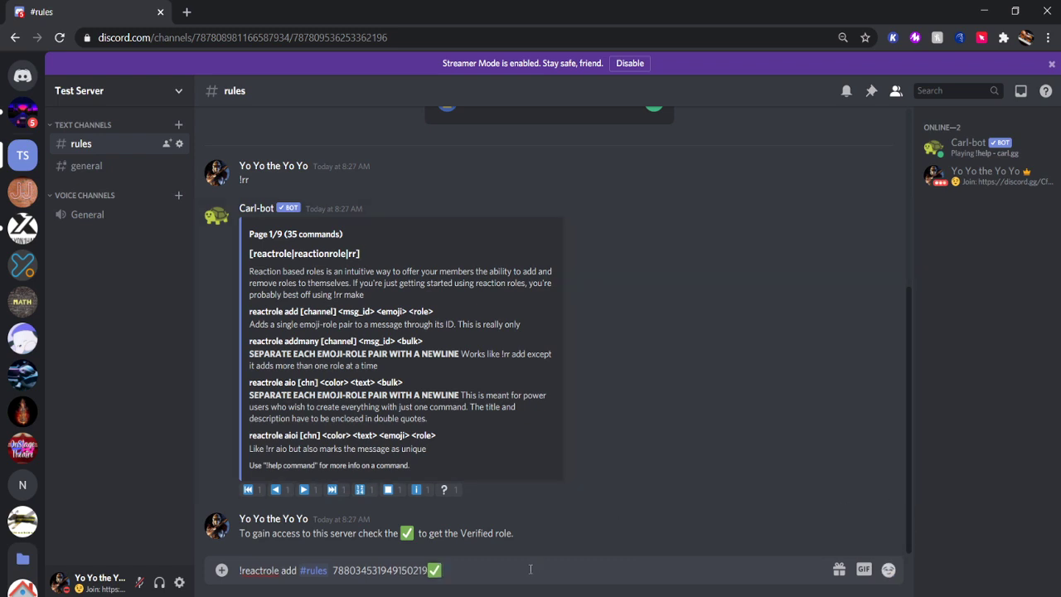
type("@veri")
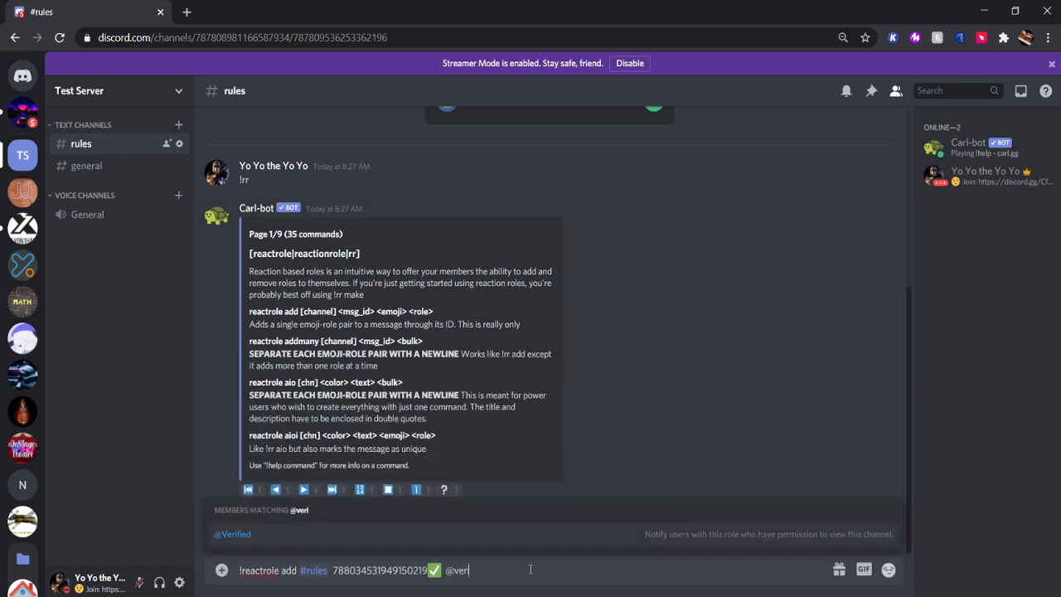
left_click(512, 531)
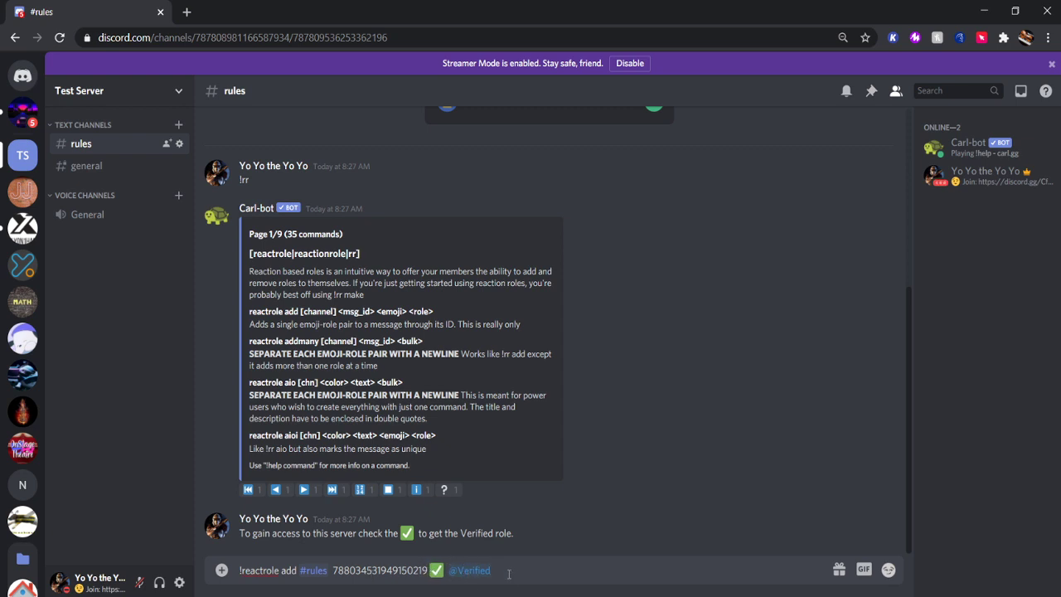
key("Return")
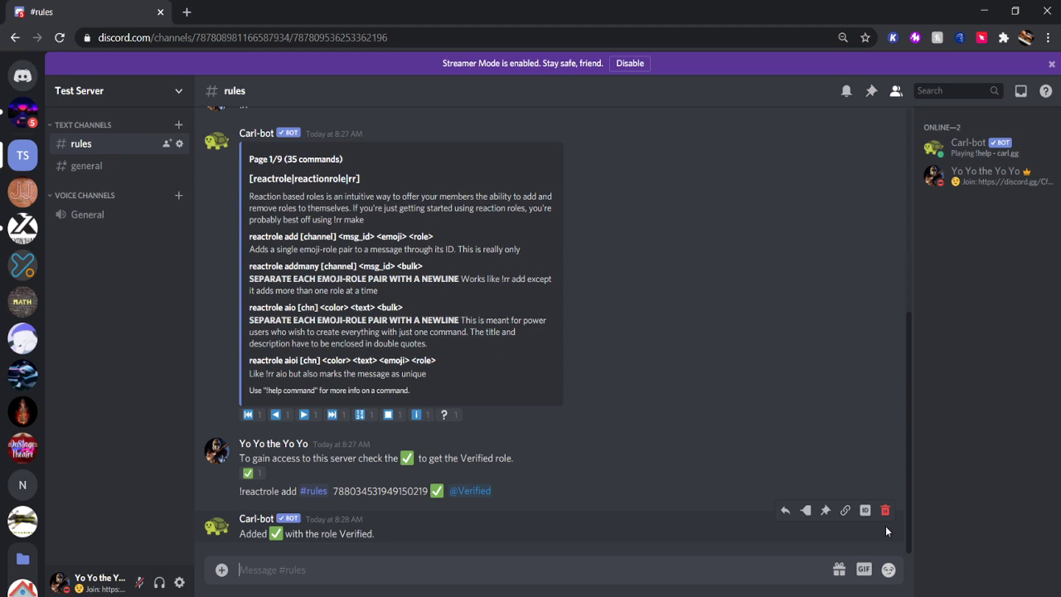
Delete Carl-bot's confirmation and help replies plus the !rr and reactrole command messages.
left_click(885, 515, "shift")
left_click(886, 520, "shift")
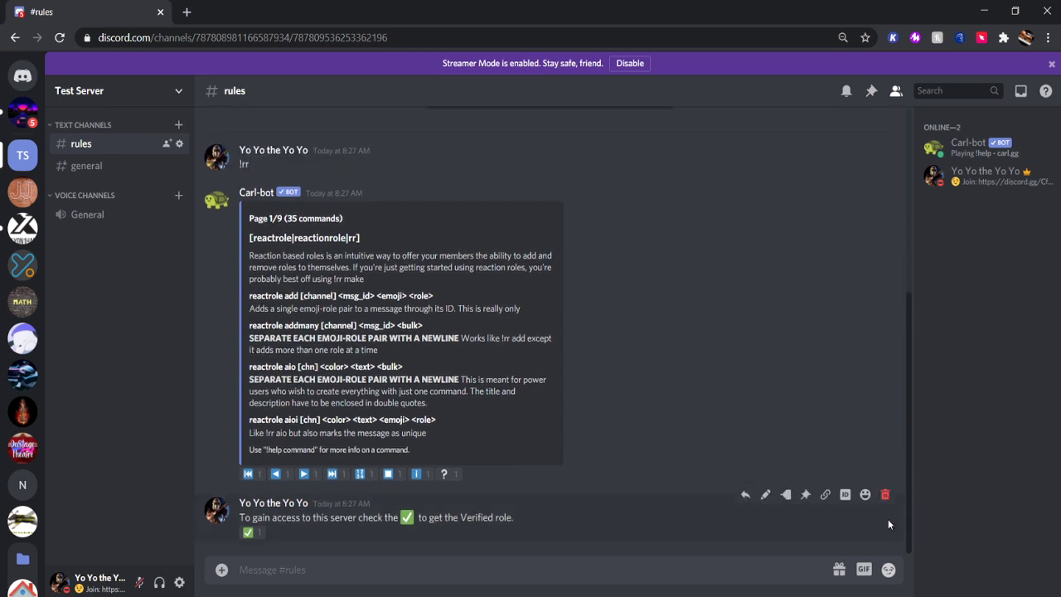
left_click(885, 186, "shift")
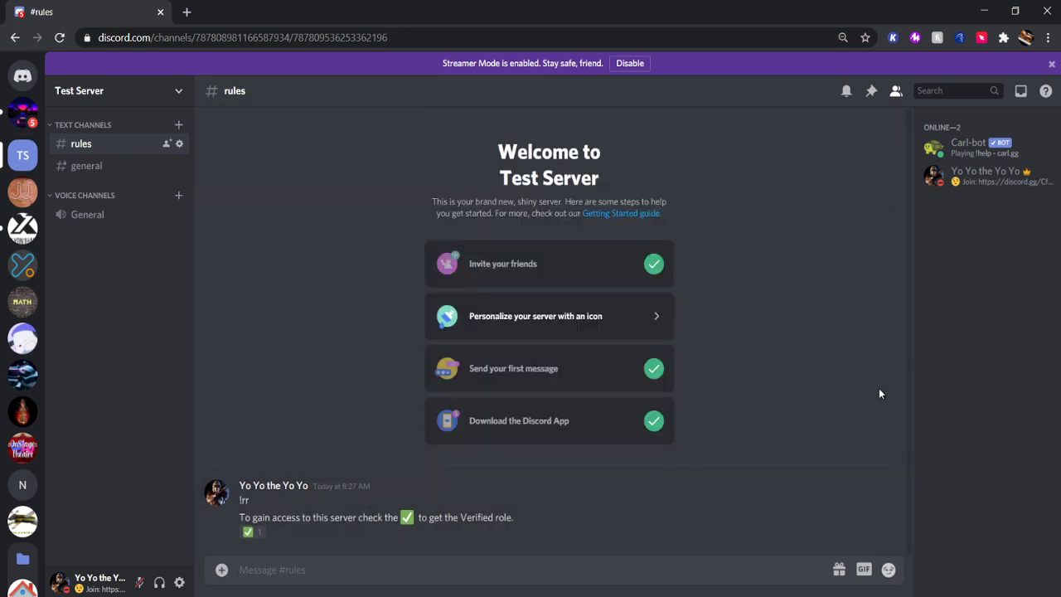
left_click(886, 479, "shift")
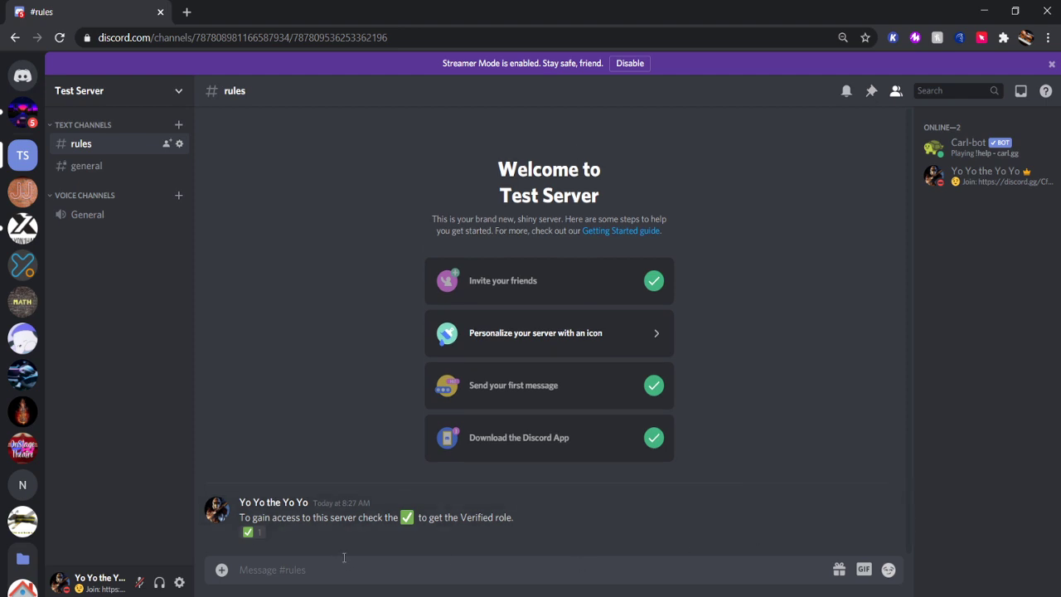
Add the ✅ reaction, confirm the Verified role on your profile, then remove the reaction.
left_click(966, 184)
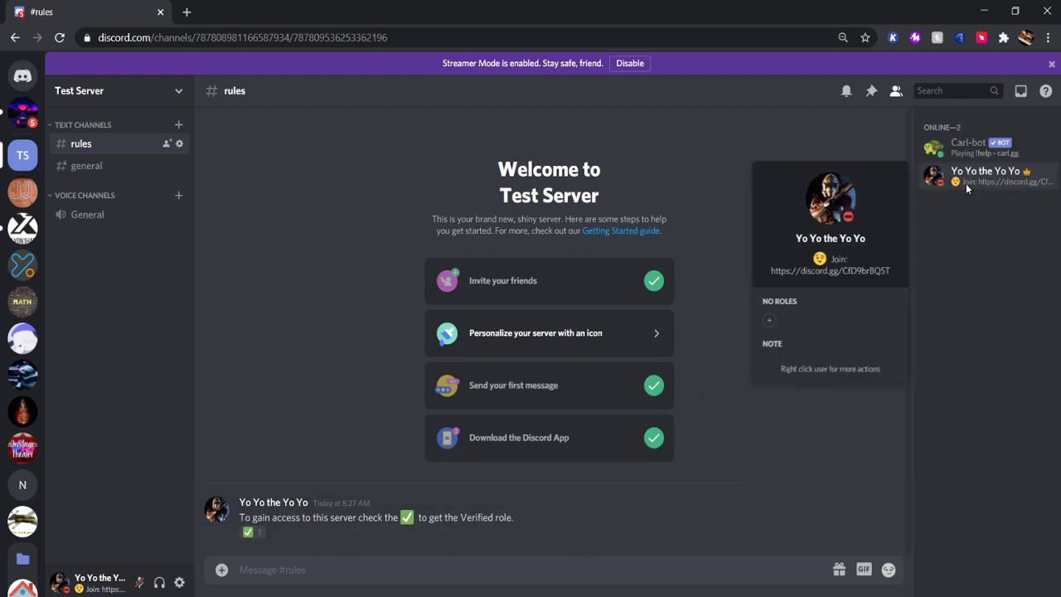
left_click(967, 189)
left_click(253, 532)
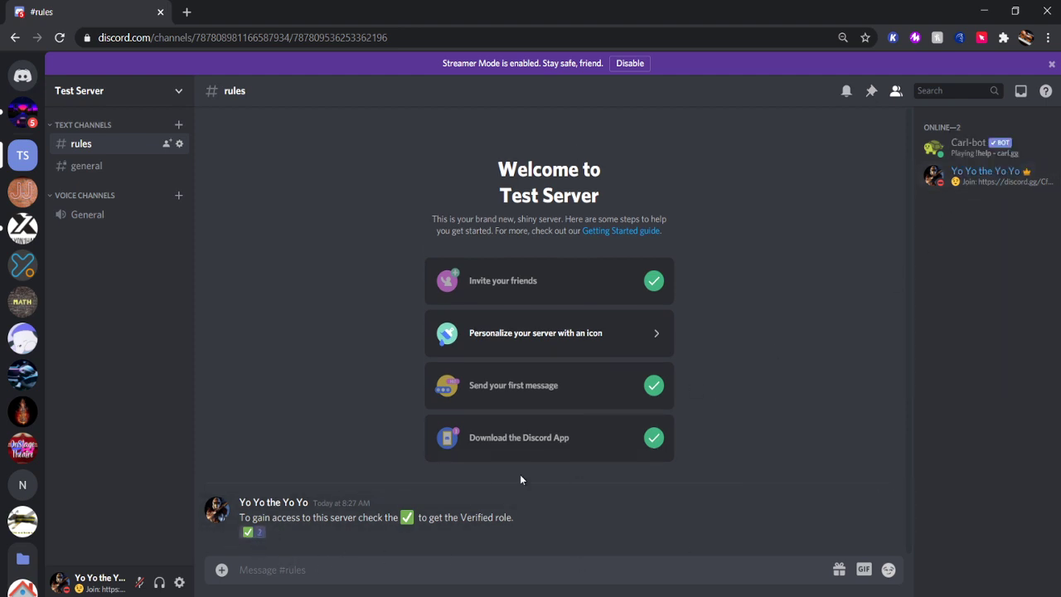
left_click(995, 181)
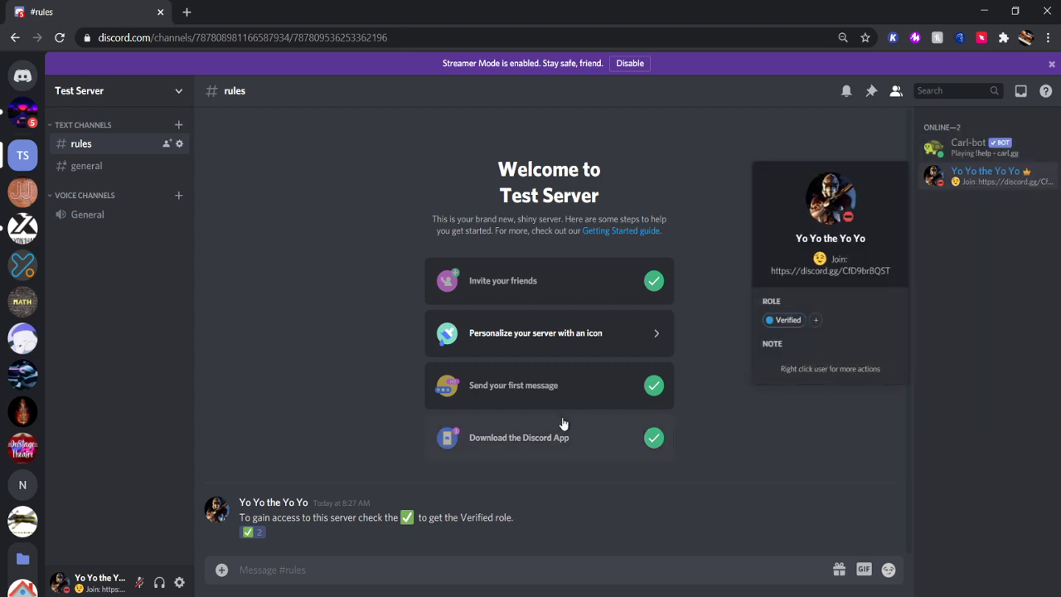
left_click(756, 511)
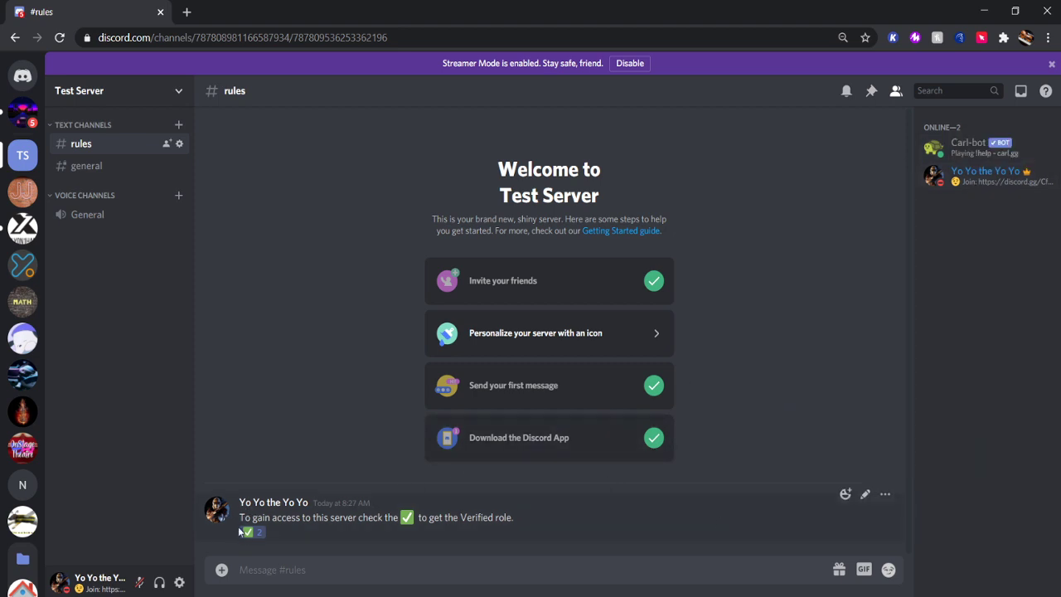
left_click(247, 531)
left_click(960, 184)
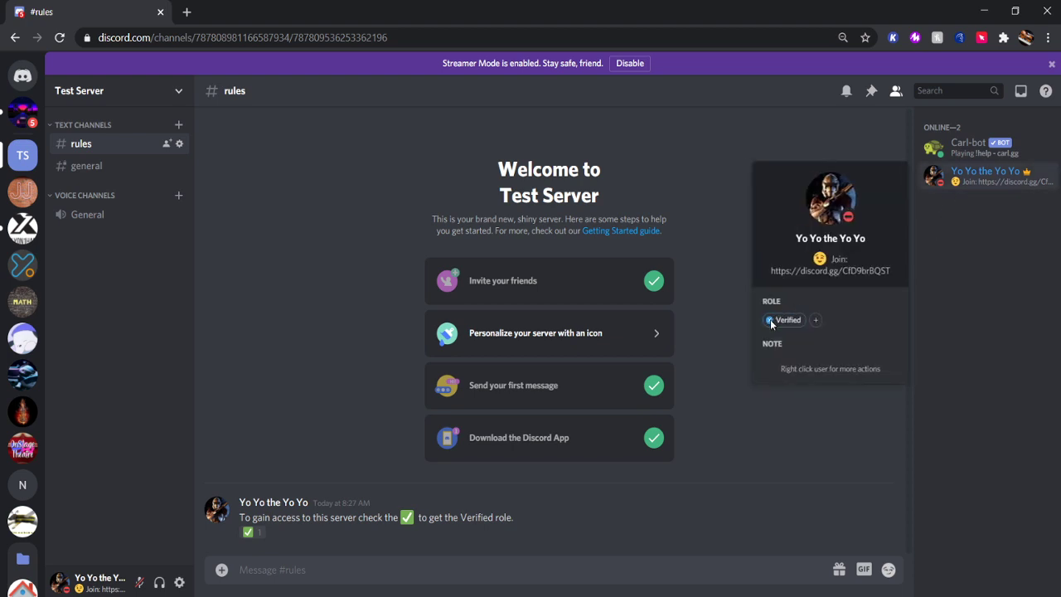
left_click(656, 178)
left_click(135, 97)
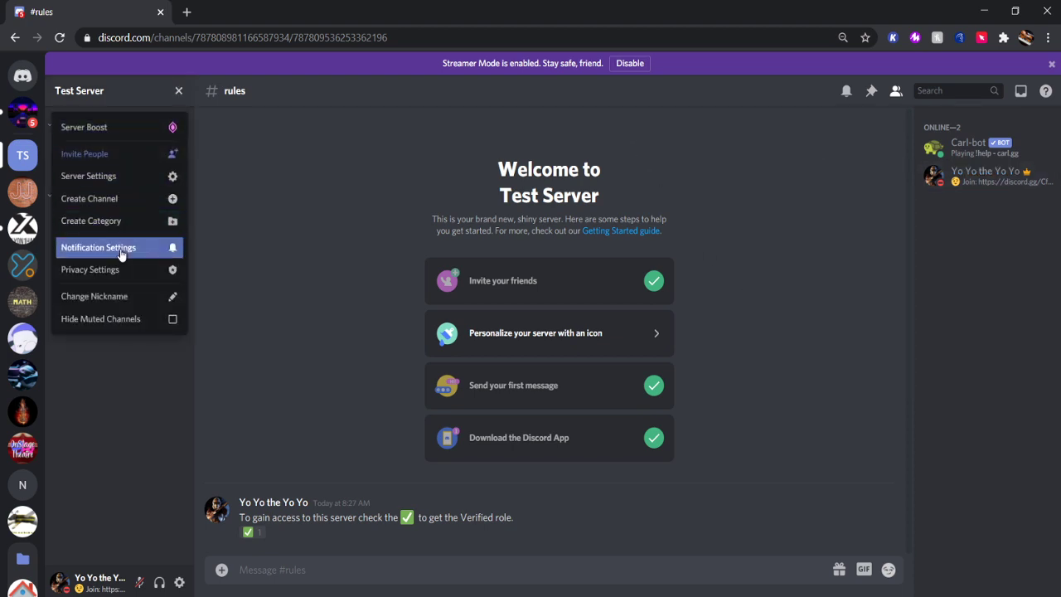
left_click(117, 180)
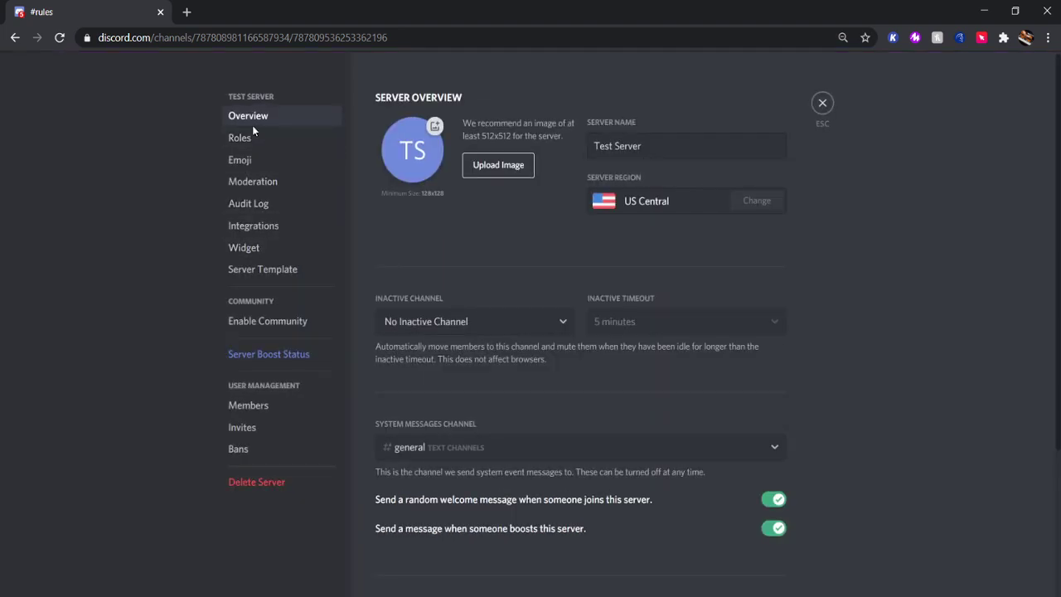
left_click(264, 142)
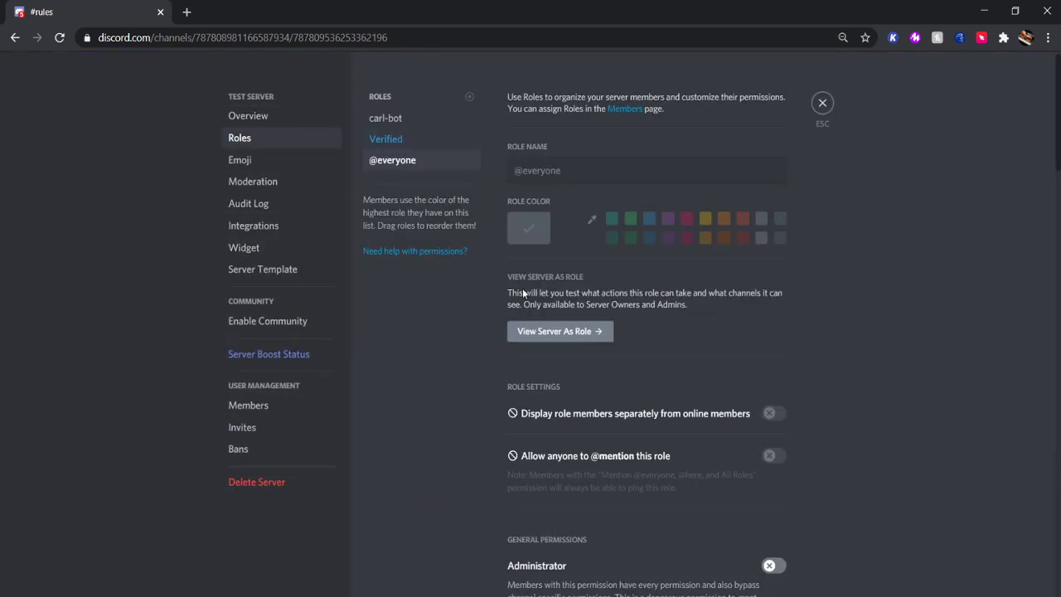
left_click(535, 332)
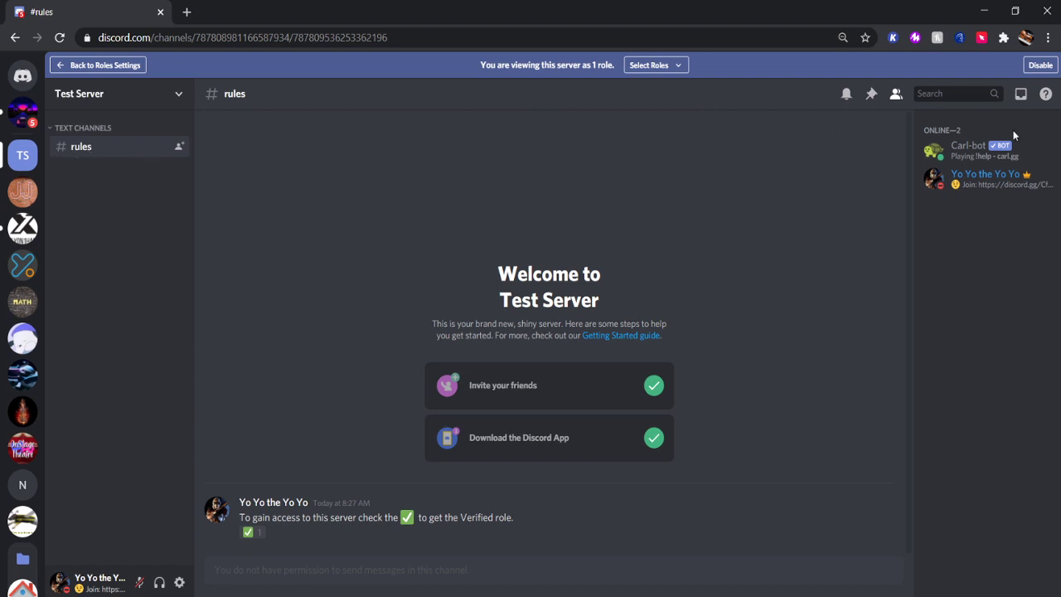
left_click(1041, 65)
left_click(179, 143)
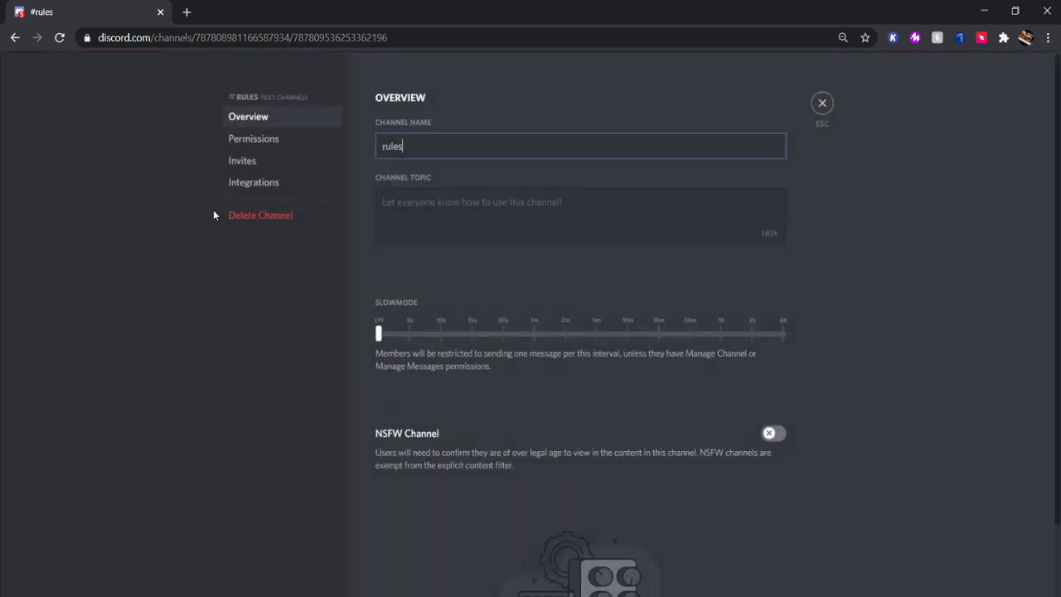
left_click(263, 143)
scroll(643, 398, "down", 5)
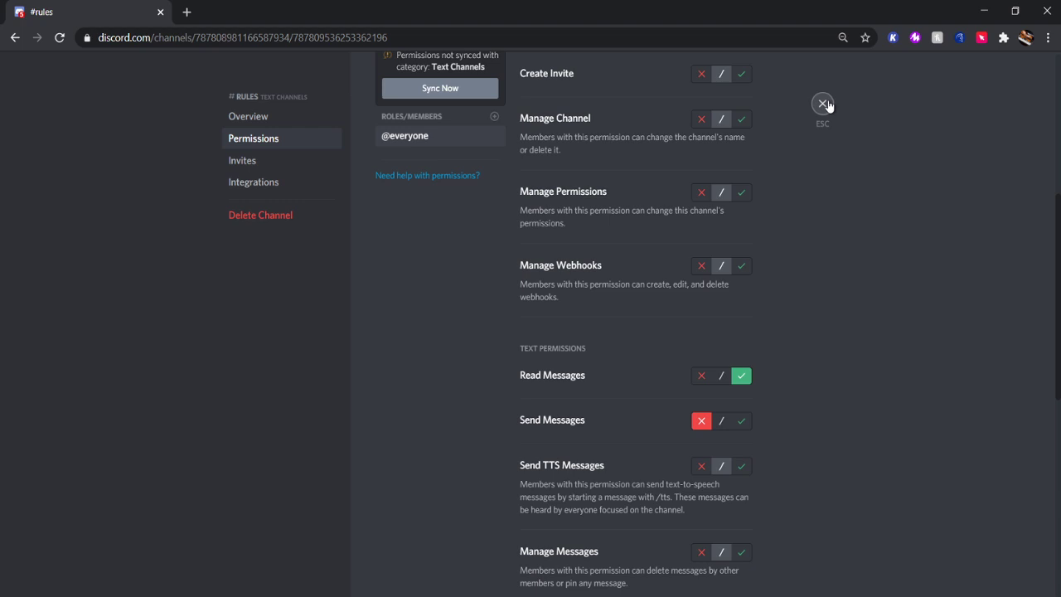
key("Escape")
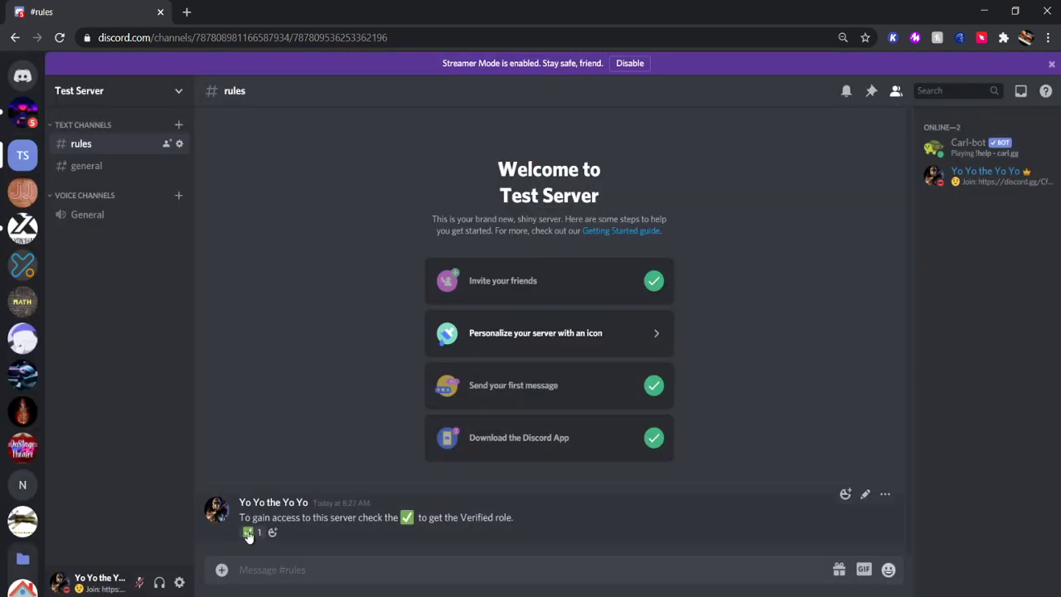
Add a Verified role override to #general's permissions that allows Read Messages.
left_click(114, 170)
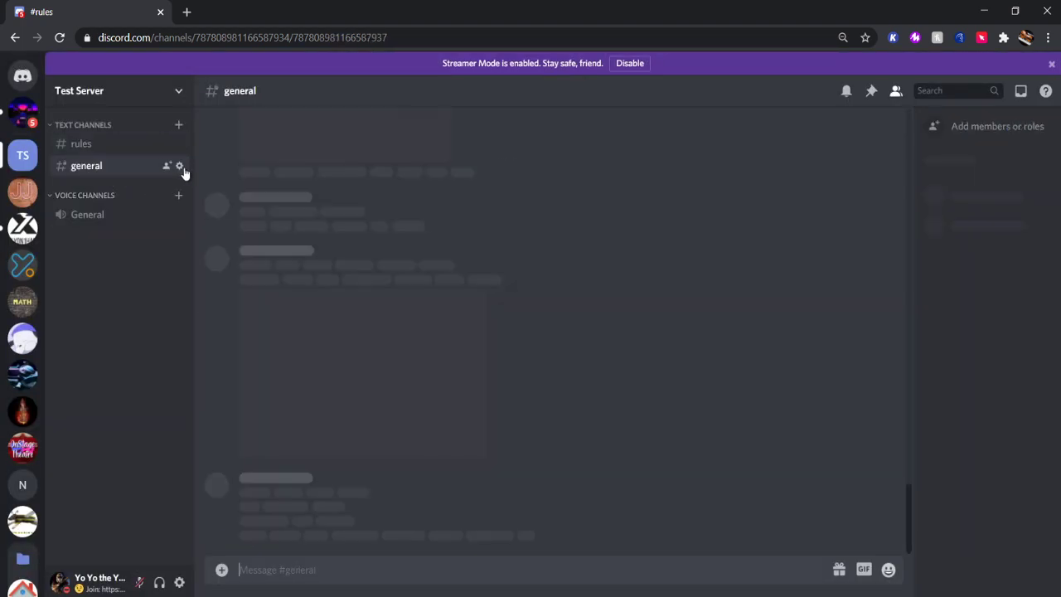
left_click(181, 166)
left_click(253, 138)
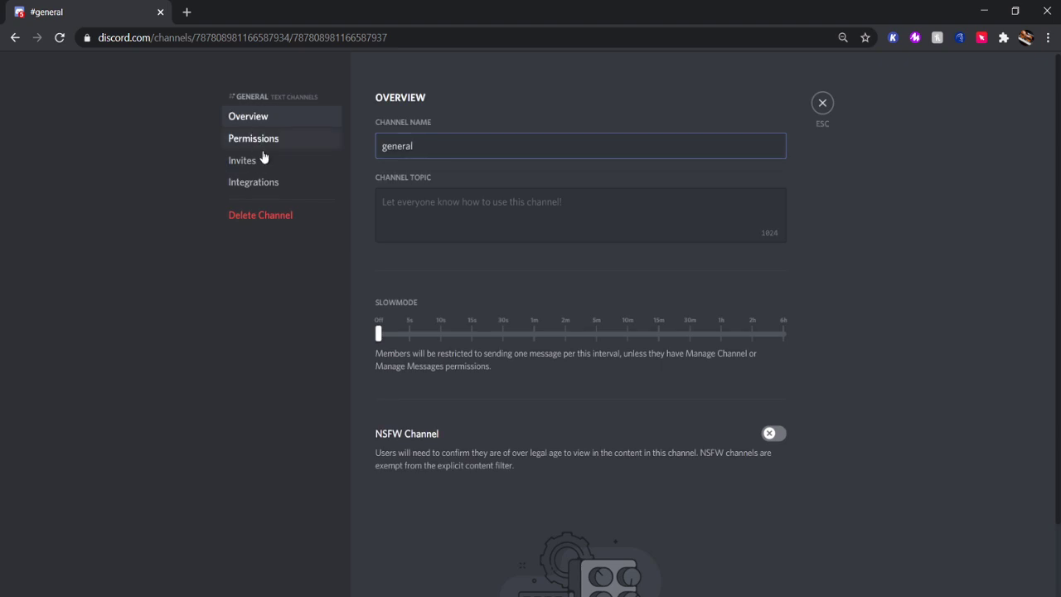
scroll(514, 398, "down", 3)
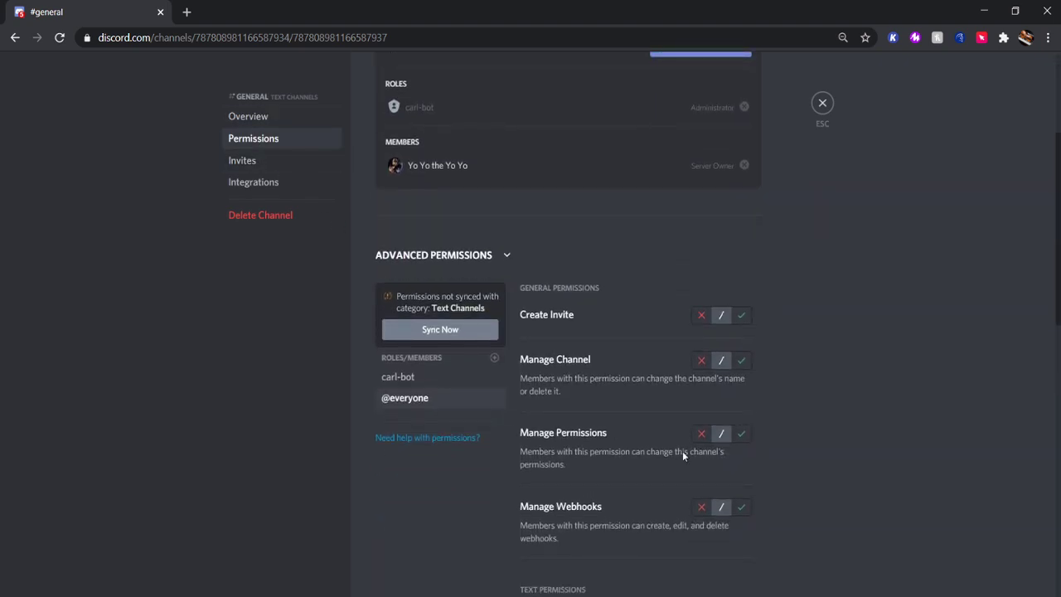
scroll(688, 440, "down", 3)
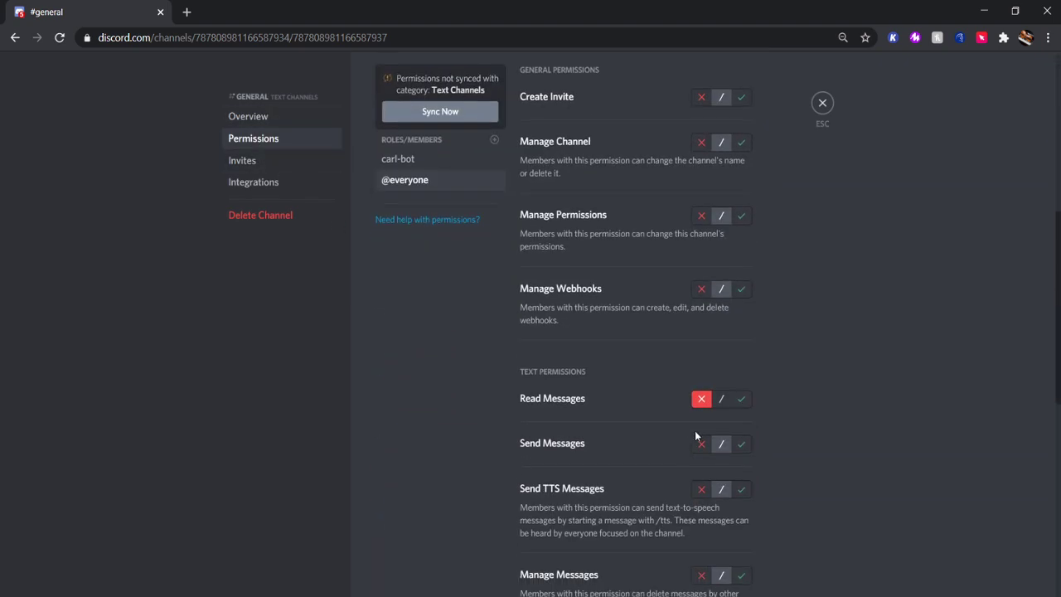
left_click(495, 140)
left_click(454, 236)
left_click(743, 399)
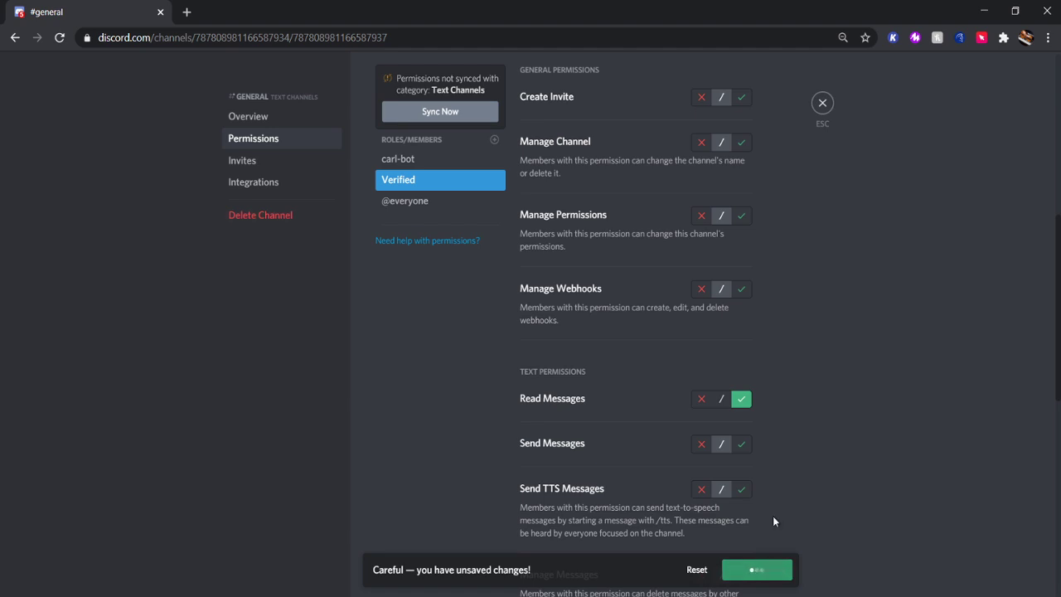
left_click(822, 103)
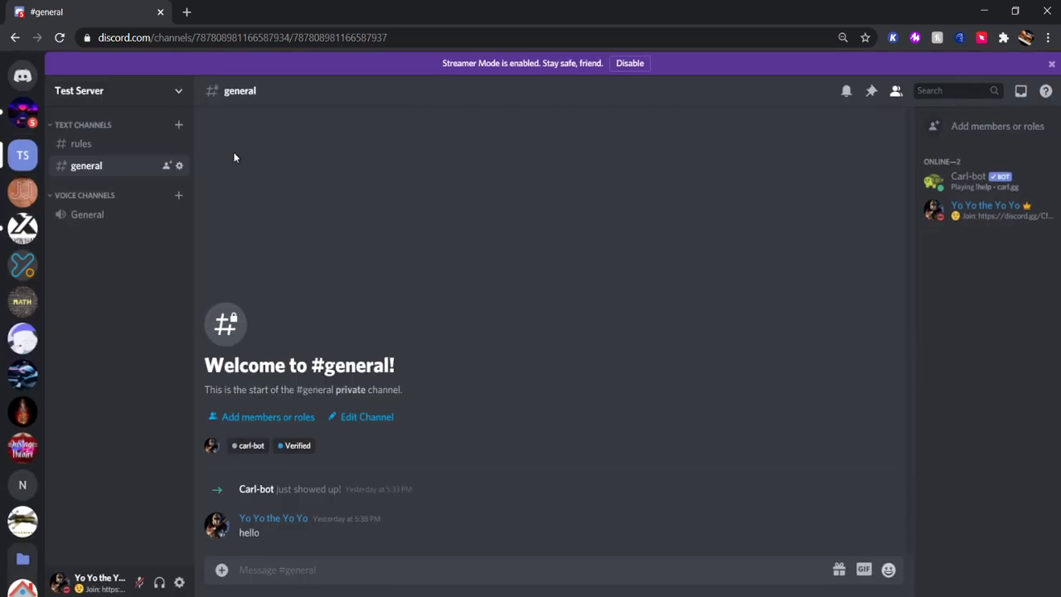
left_click(143, 95)
left_click(135, 175)
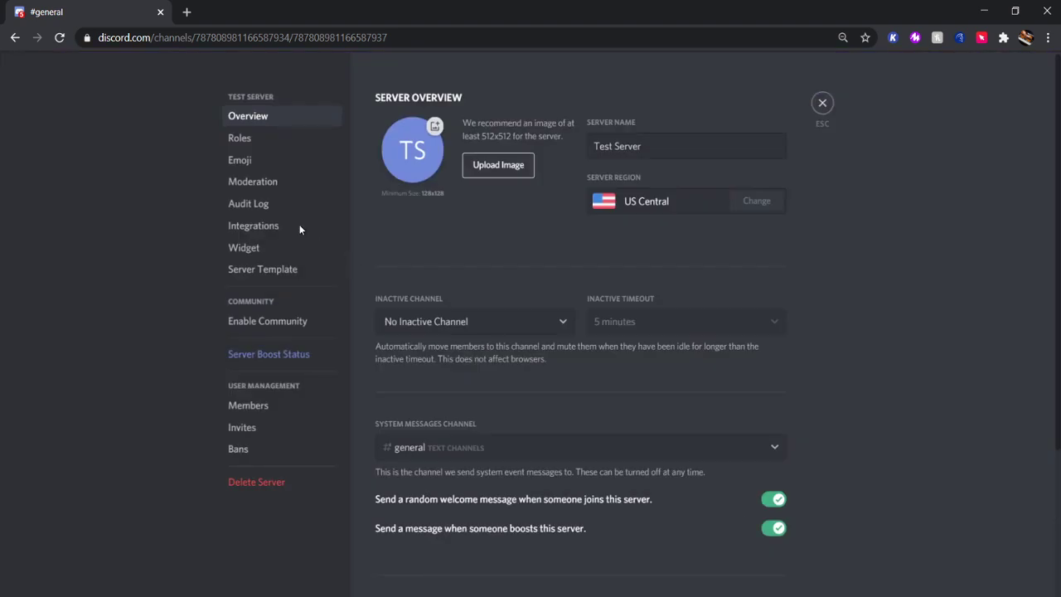
left_click(226, 137)
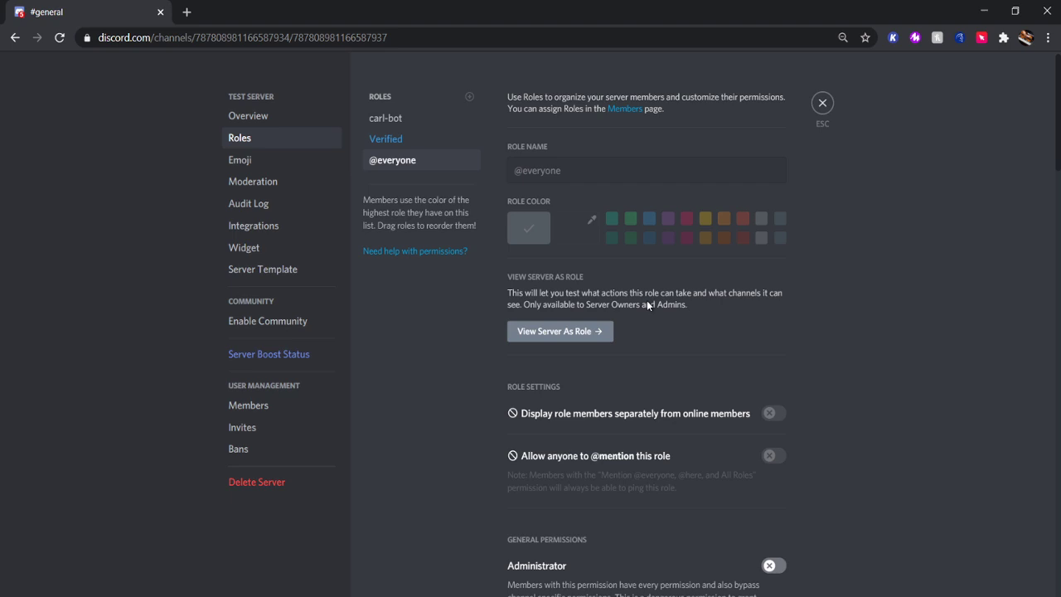
left_click(564, 335)
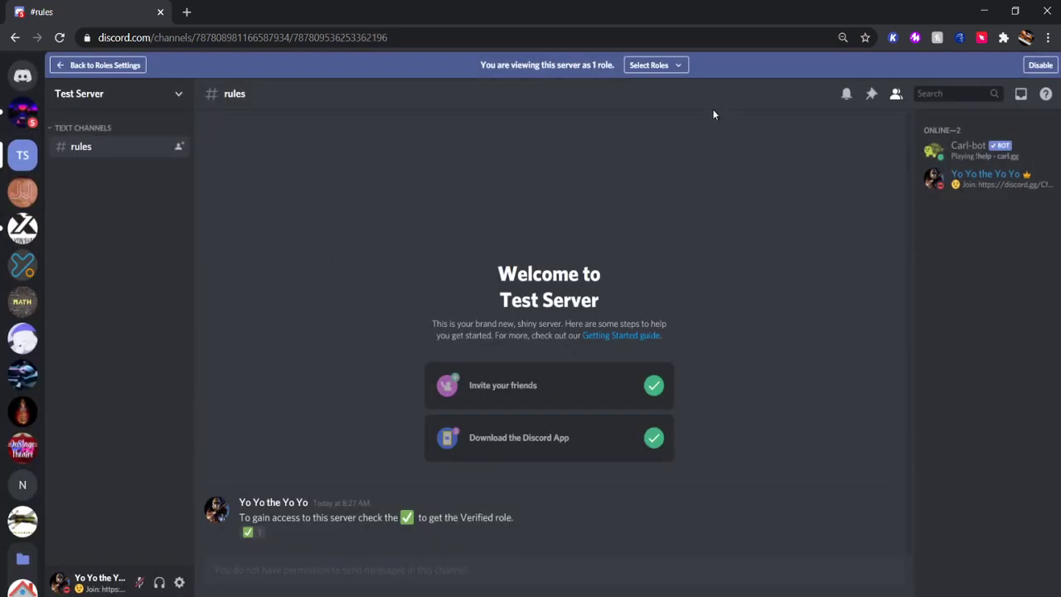
Add Verified to the previewed roles to check #general appears, then end the preview.
left_click(655, 65)
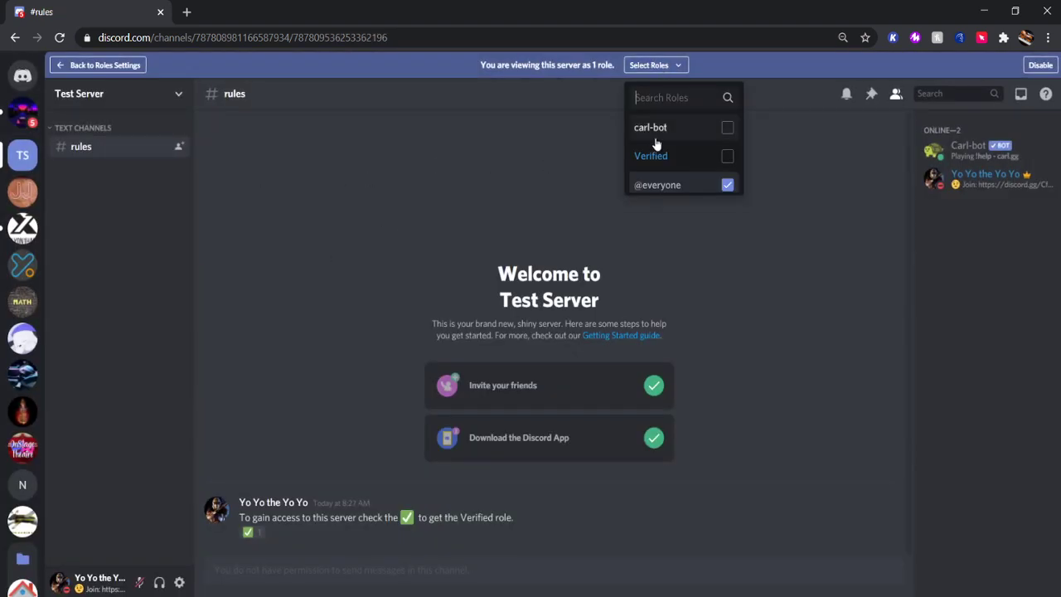
left_click(727, 158)
left_click(360, 287)
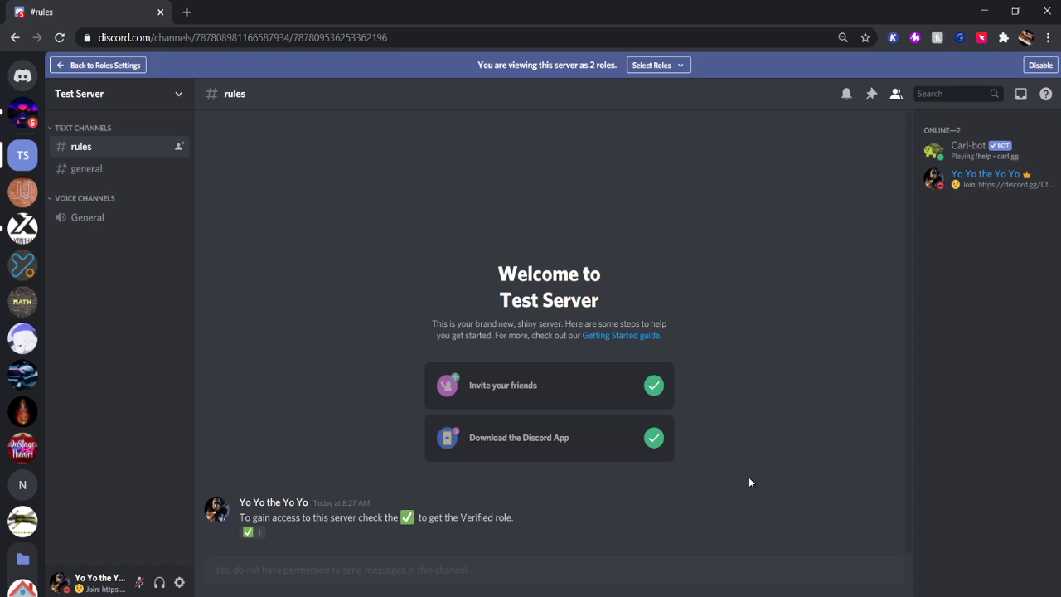
left_click(1040, 65)
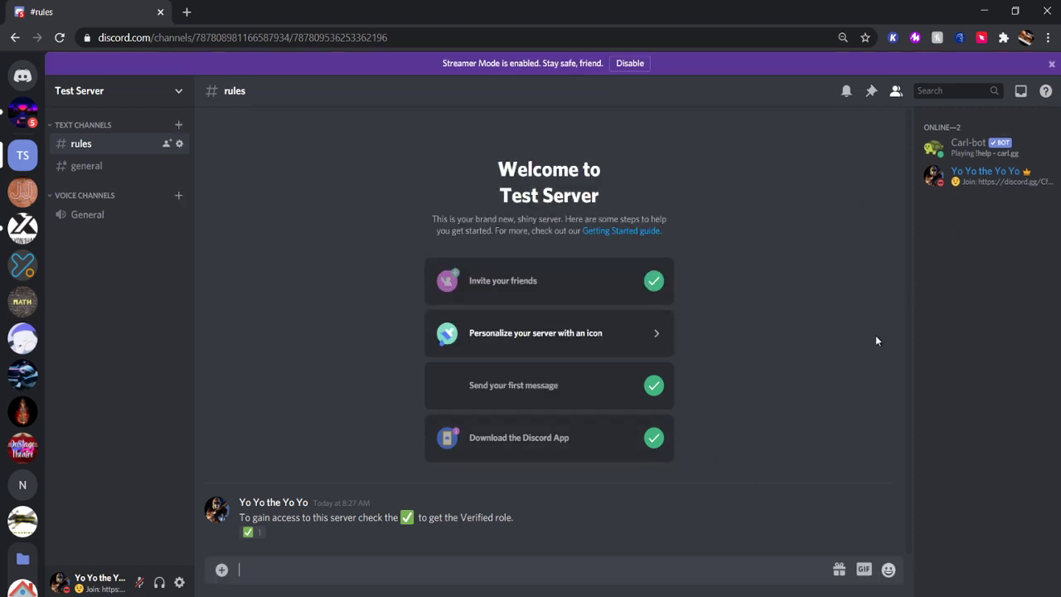